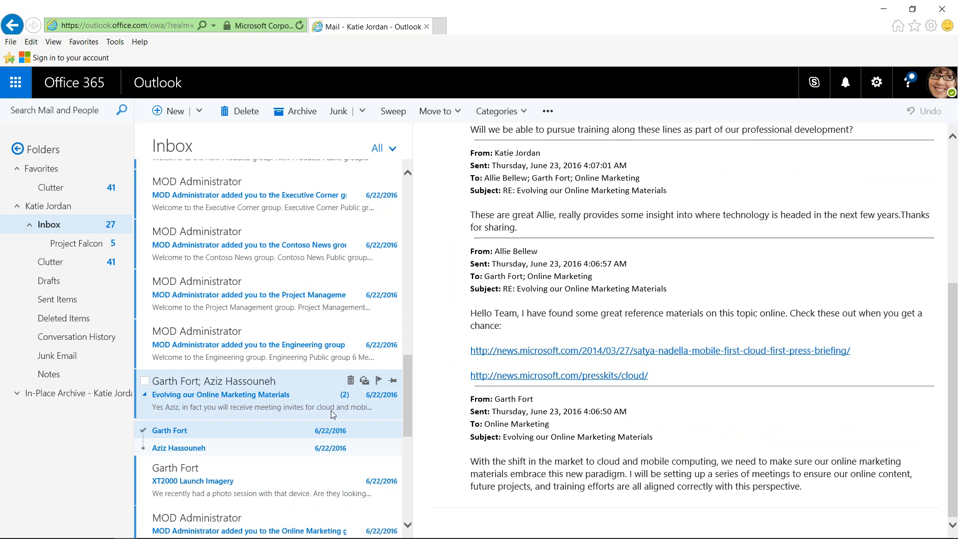
Open the older reply in the "Evolving our Online Marketing Materials" conversation in its own window, read it, and close that window
double_click(184, 448)
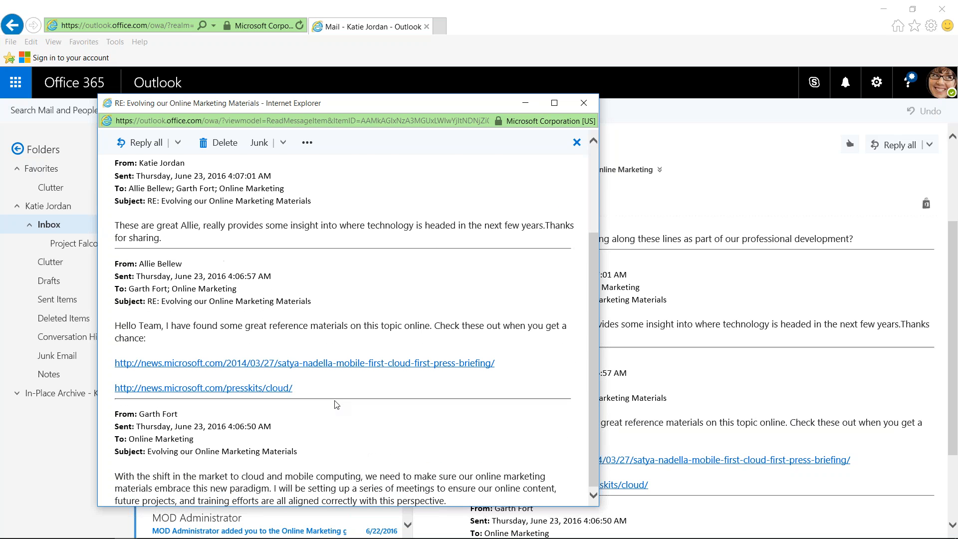
scroll(336, 404, up, 5)
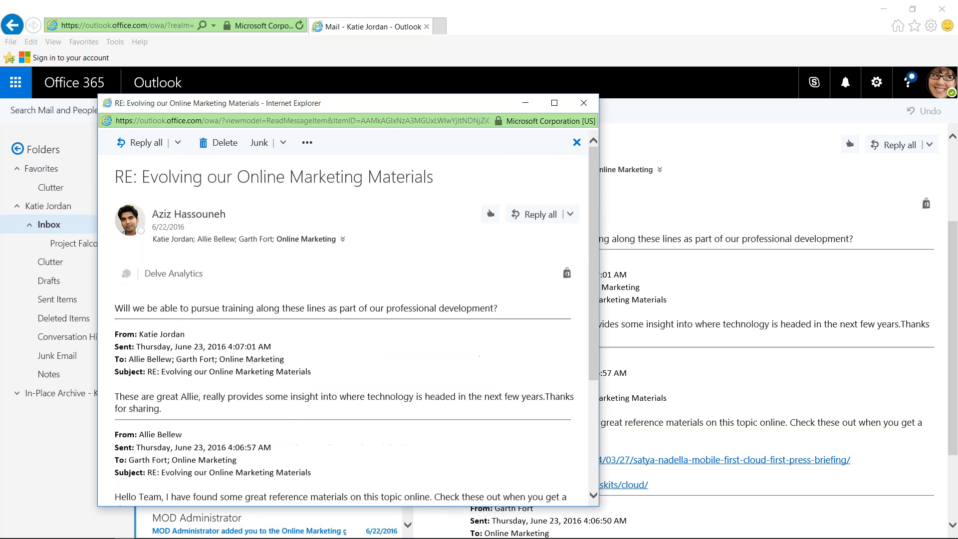
click(589, 102)
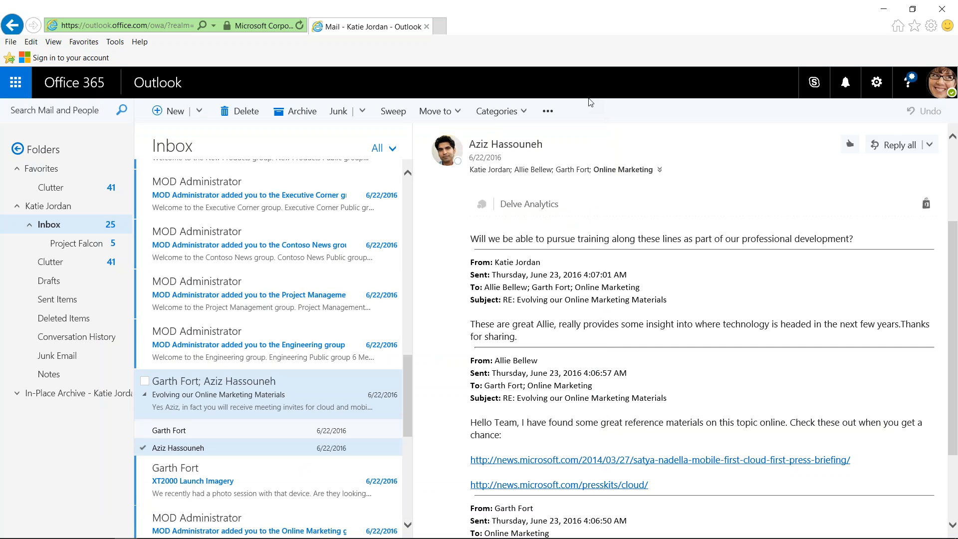
Switch to the Outlook desktop app and collapse, then re-expand, the Older message group in the inbox
key(alt+Tab)
key(alt+Tab)
key(alt+Tab)
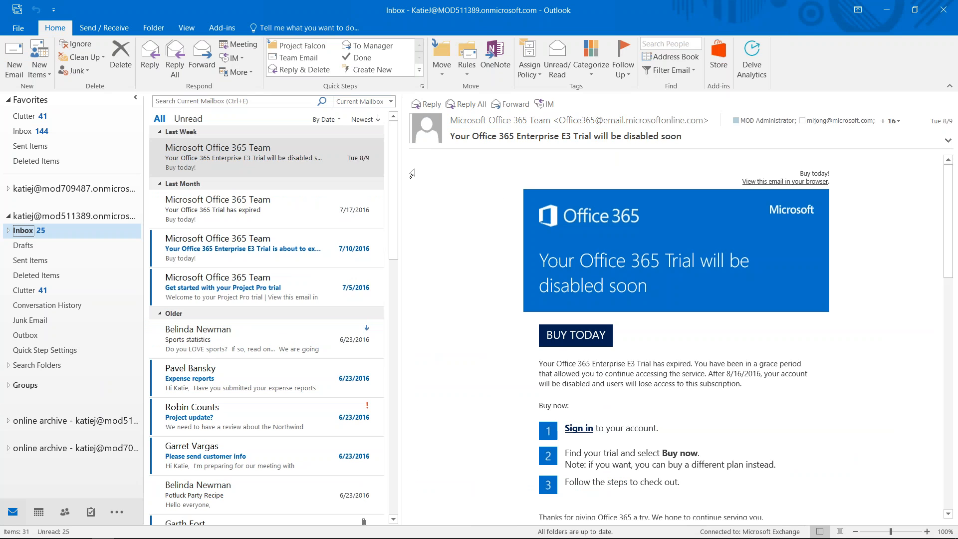
drag(391, 134, 396, 179)
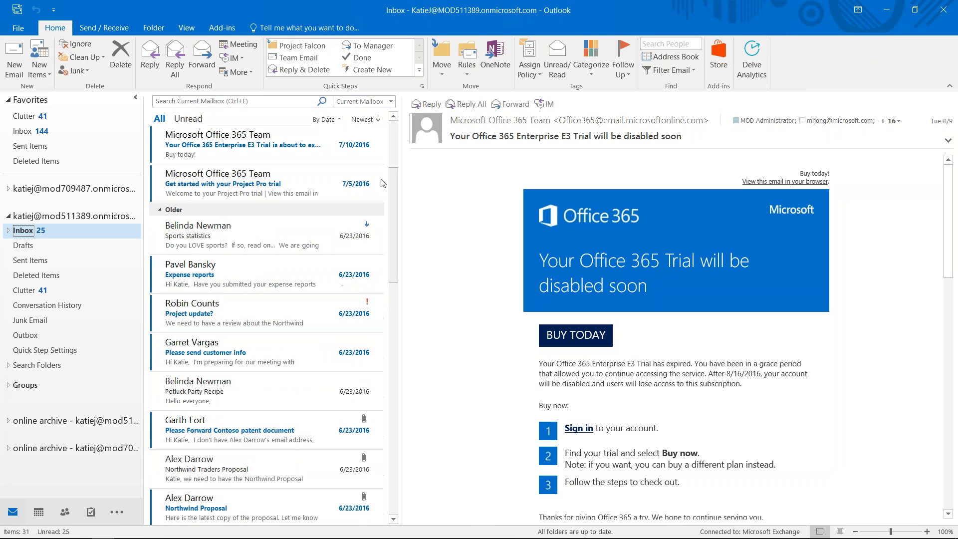
click(161, 210)
click(160, 210)
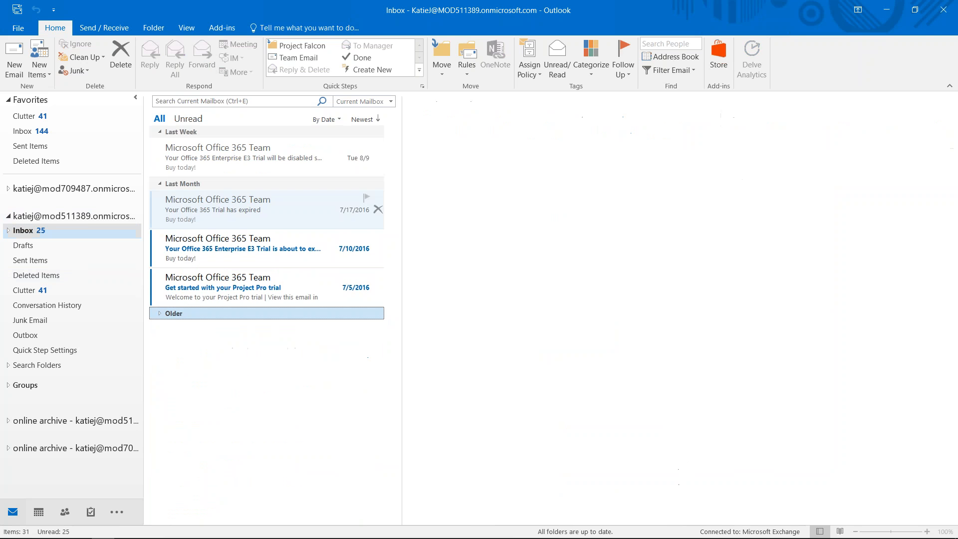
click(158, 314)
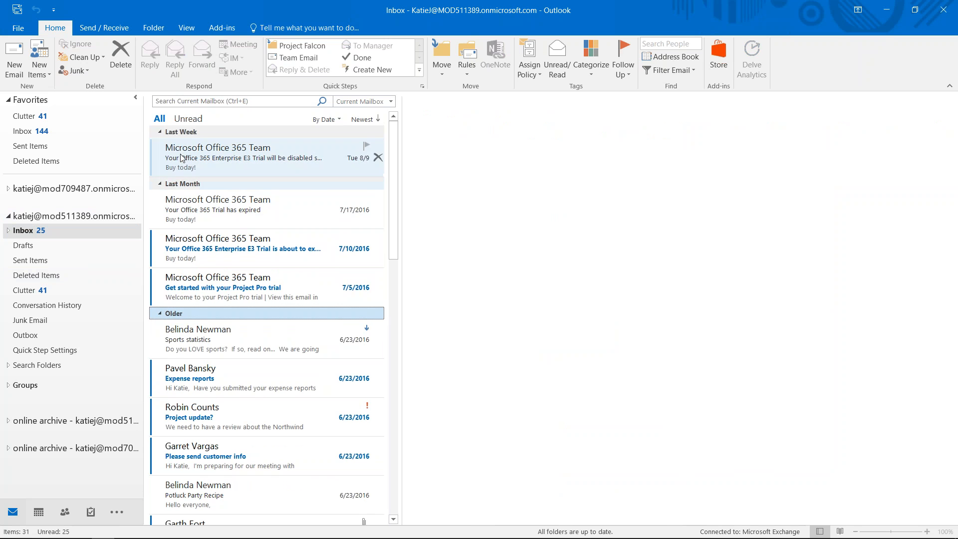
Look through the inbox's individual messages and turn on Show as Conversations for this folder only
scroll(290, 255, down, 1)
scroll(291, 254, down, 5)
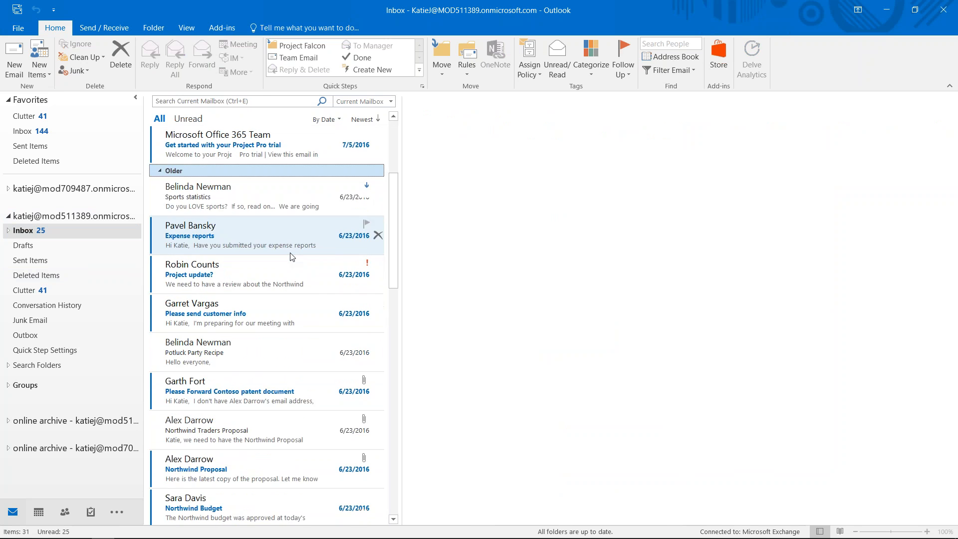
scroll(291, 256, down, 2)
scroll(292, 256, up, 8)
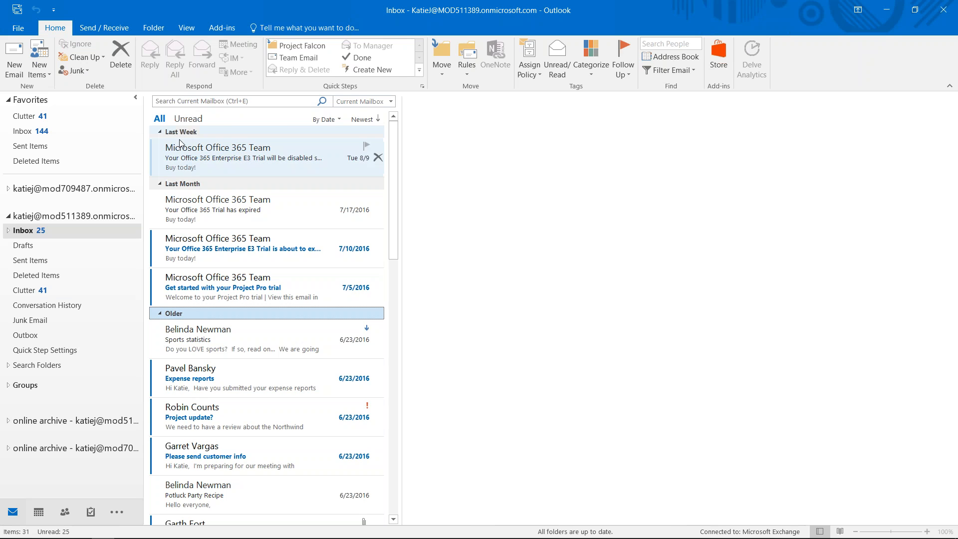
click(185, 29)
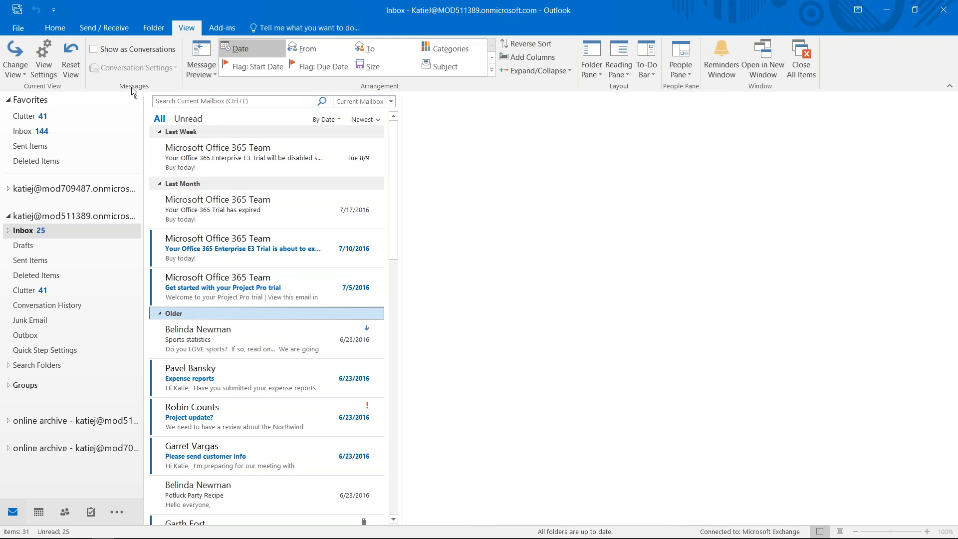
click(95, 49)
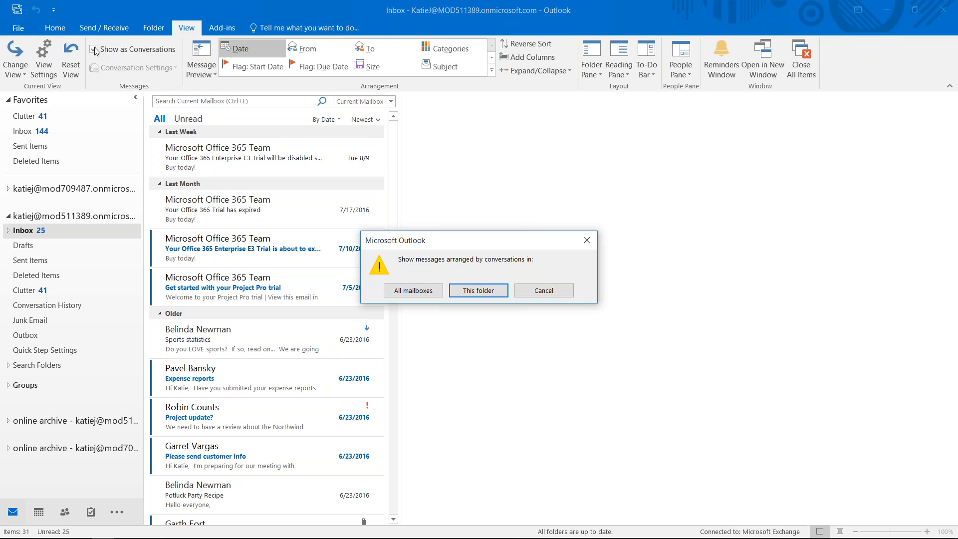
click(480, 290)
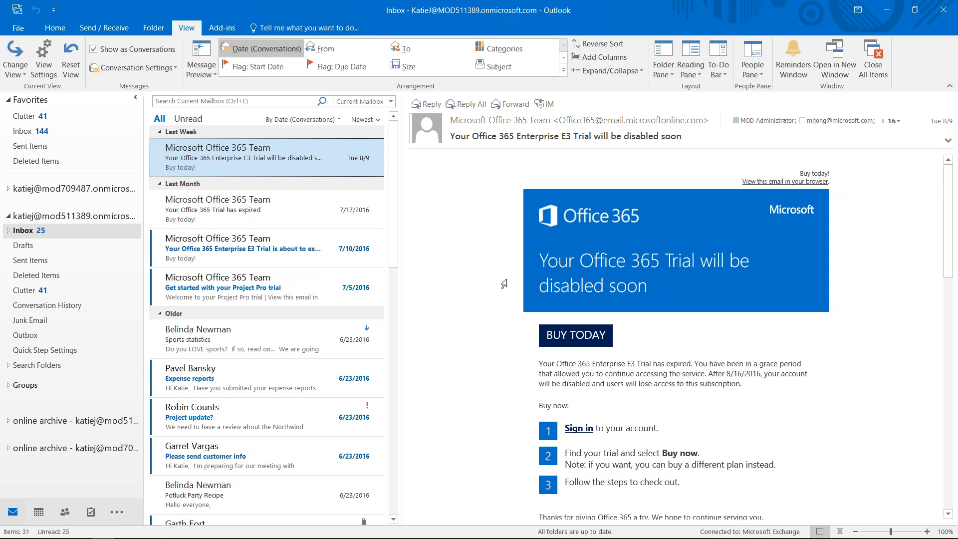
Find the "Evolving our Online Marketing Materials" conversation in the inbox and expand it to its individual messages
scroll(339, 326, down, 5)
scroll(339, 326, down, 8)
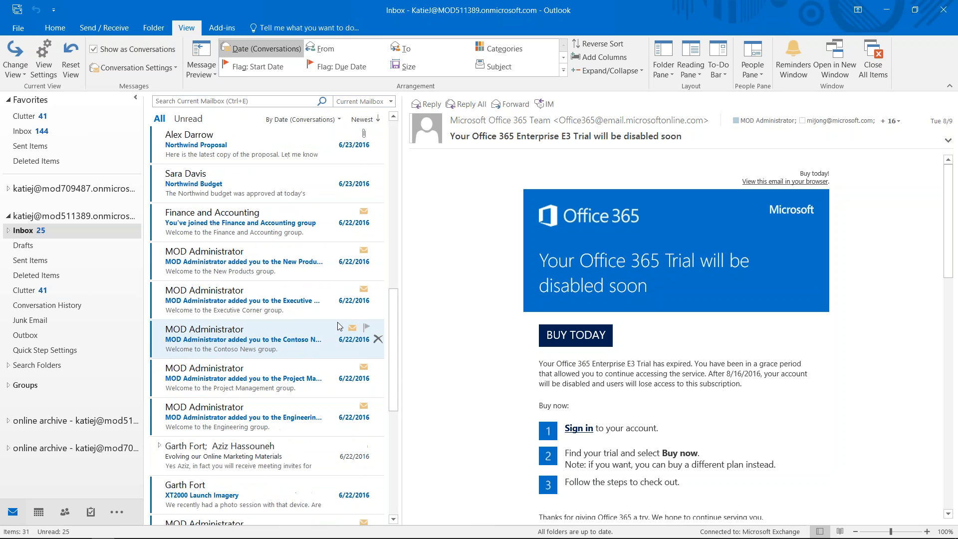
scroll(302, 334, down, 2)
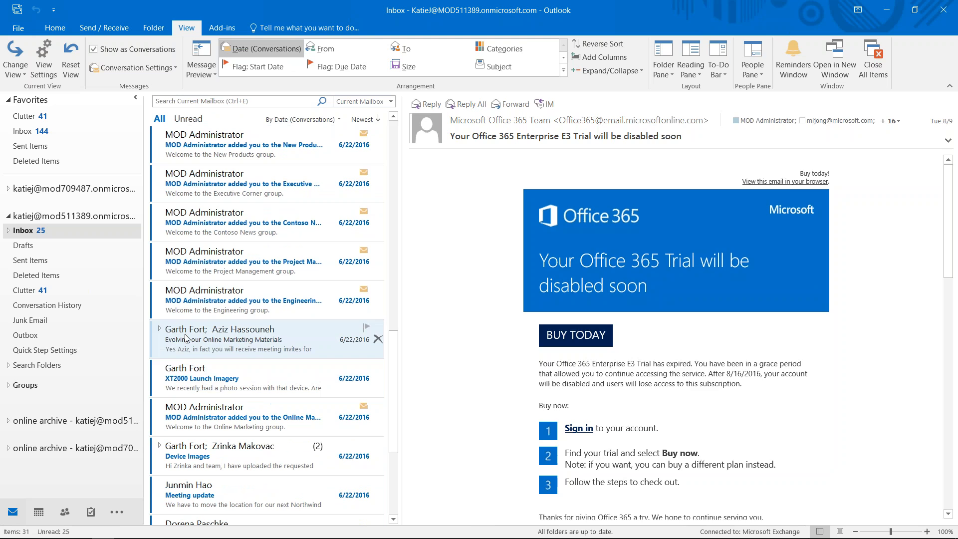
click(160, 339)
click(160, 328)
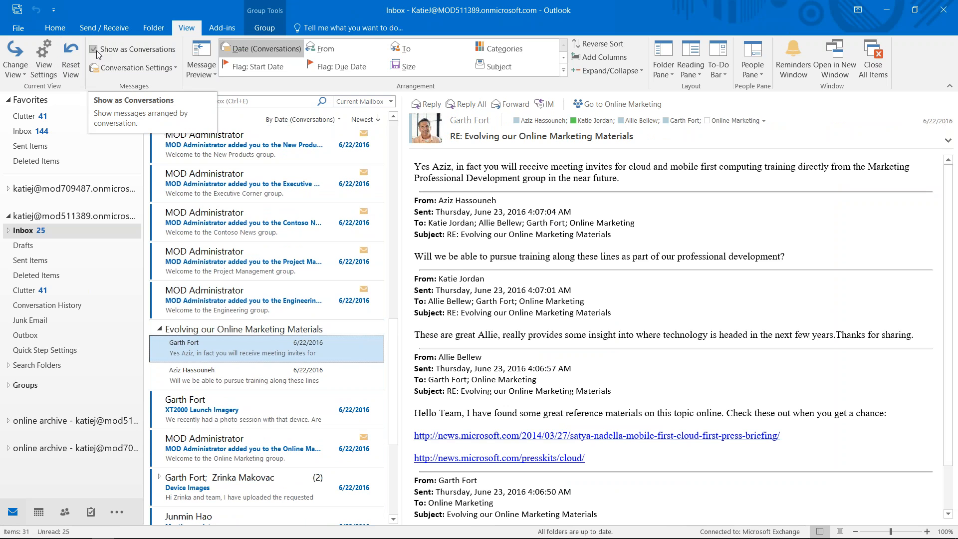
Turn off Show Senders Above the Subject for conversations and expand the "Evolving our Online Marketing Materials" conversation
click(177, 71)
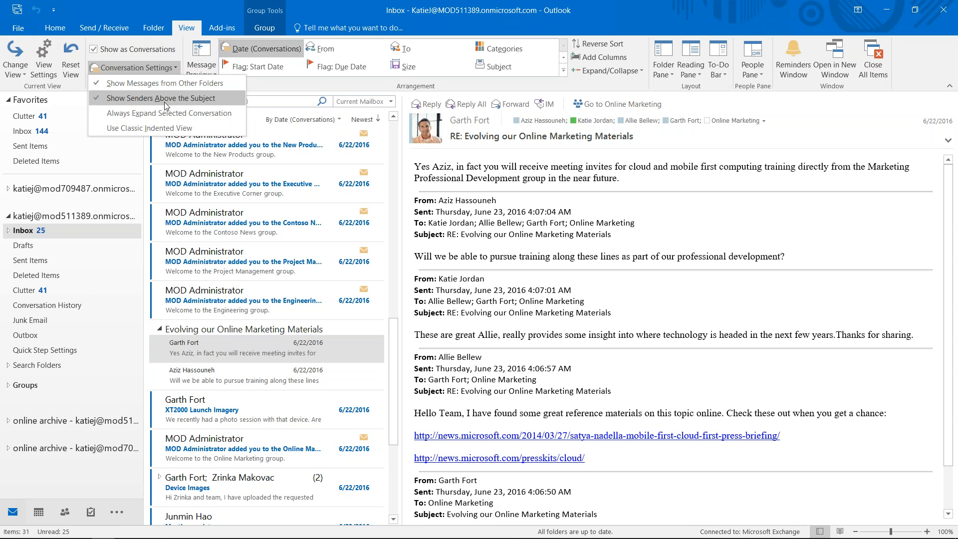
click(202, 100)
scroll(269, 439, down, 1)
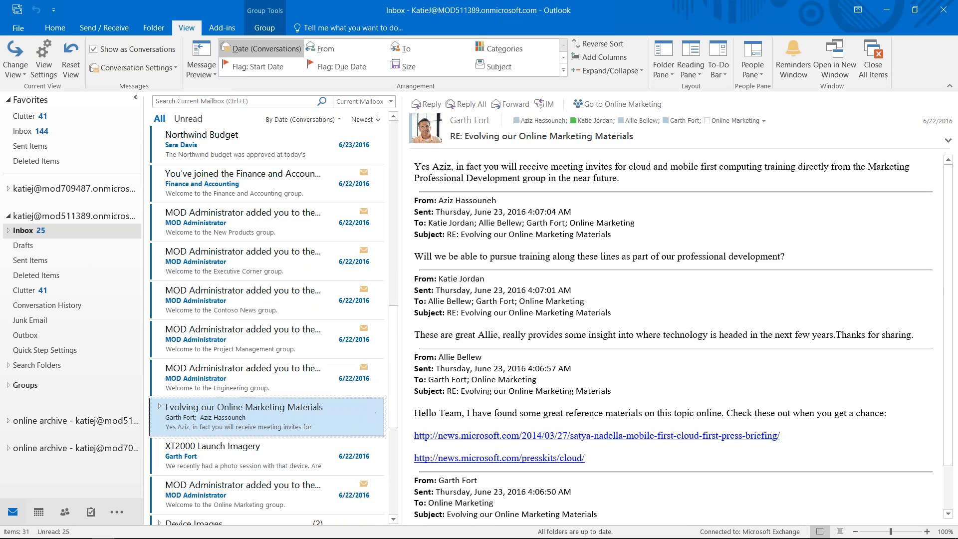
click(159, 406)
scroll(348, 430, down, 3)
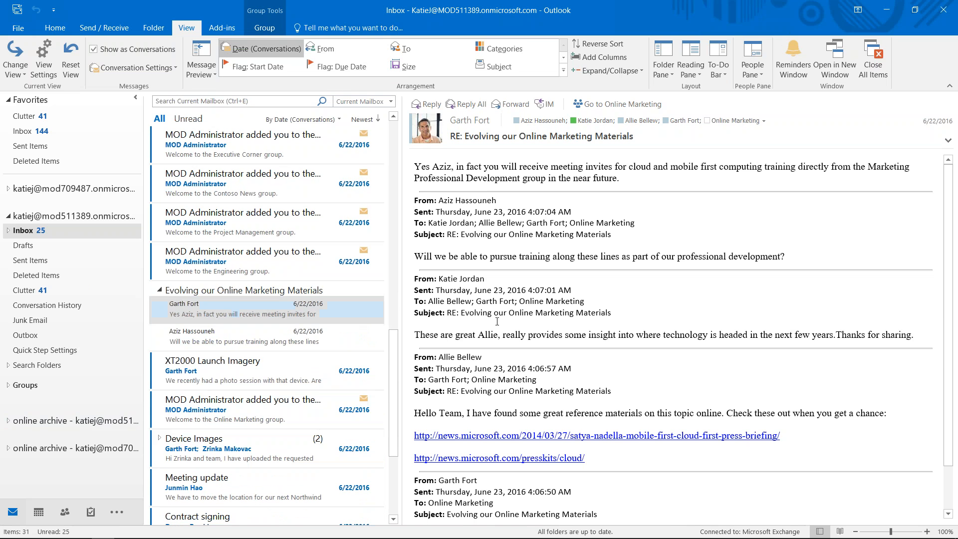
Turn on the conversation settings Always Expand Selected Conversation and Use Classic Indented View
click(176, 70)
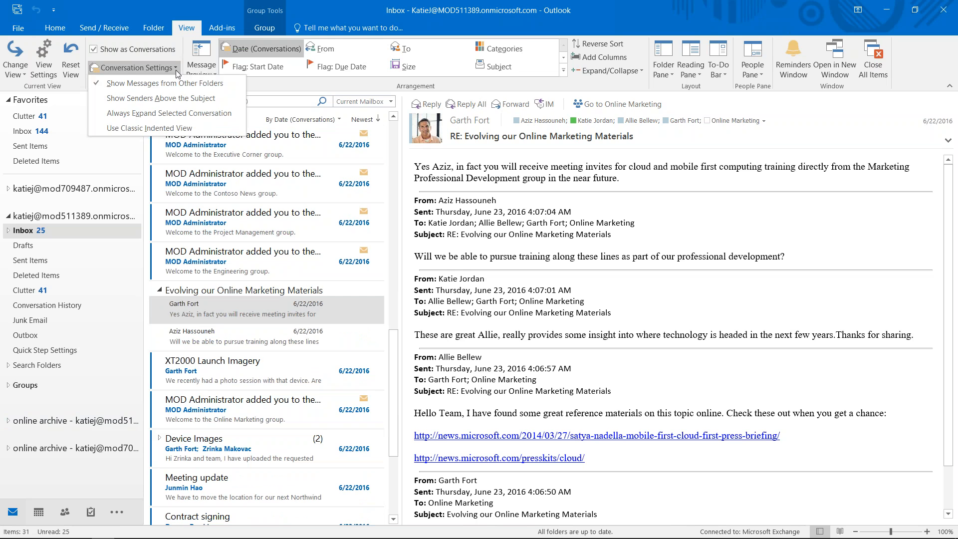
click(189, 116)
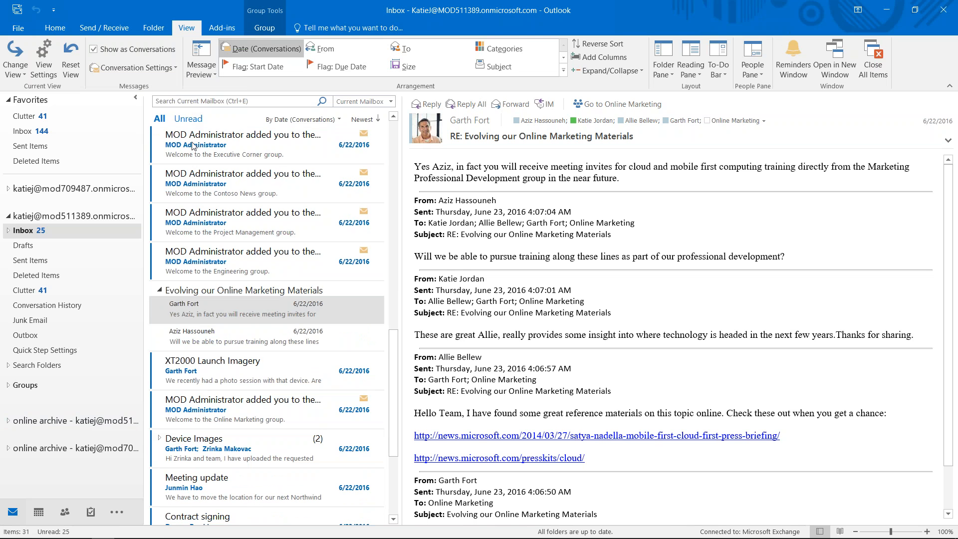
click(175, 69)
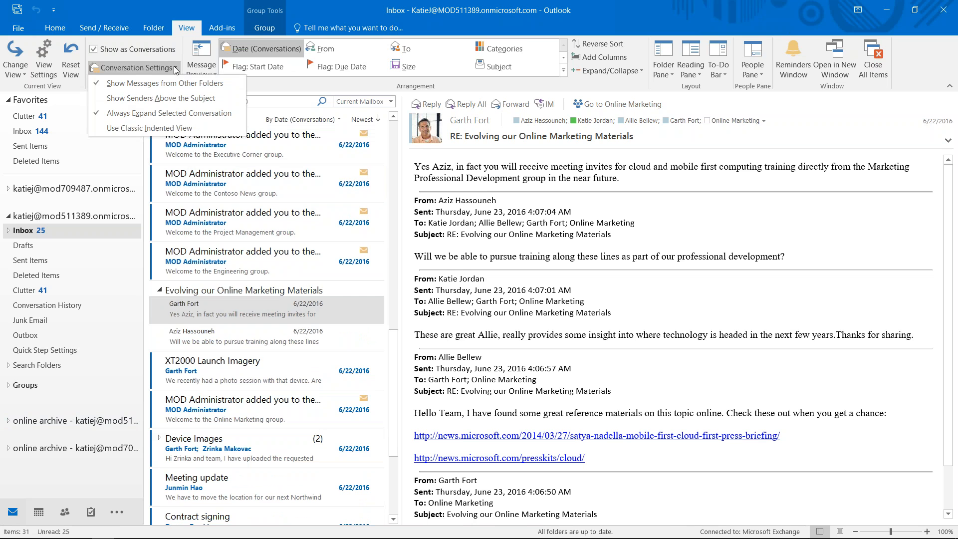
click(190, 128)
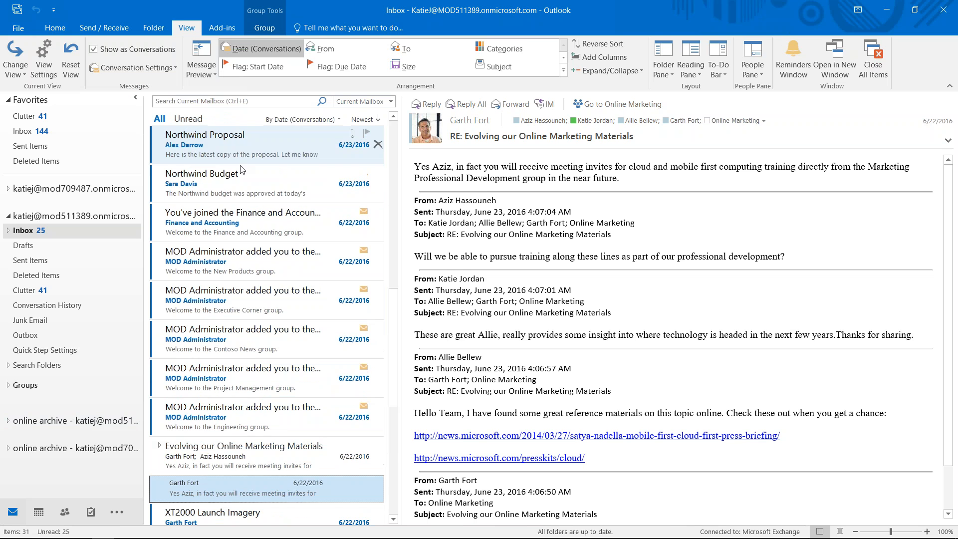
scroll(262, 334, down, 2)
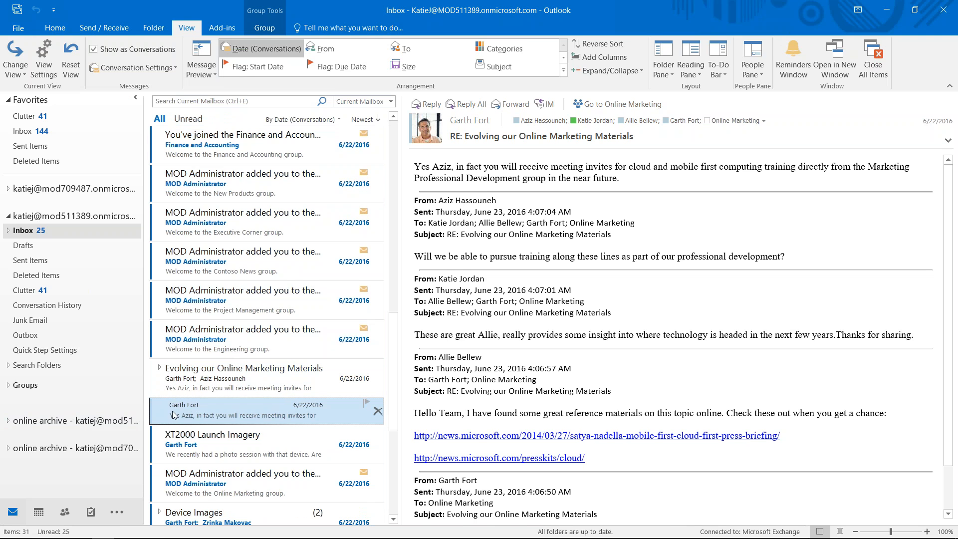
Turn Show Senders Above the Subject back on and stop arranging this folder's messages by conversation
click(176, 68)
click(175, 99)
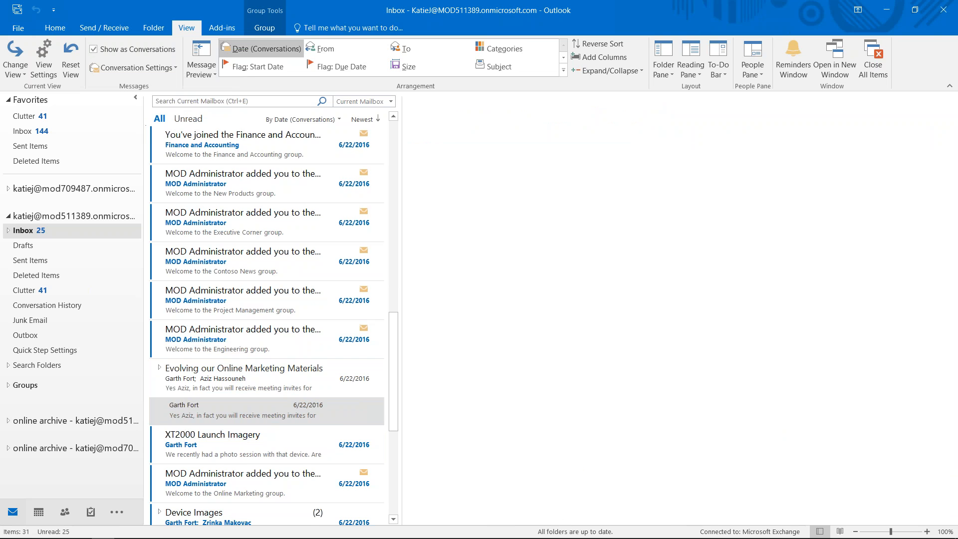
scroll(268, 464, down, 2)
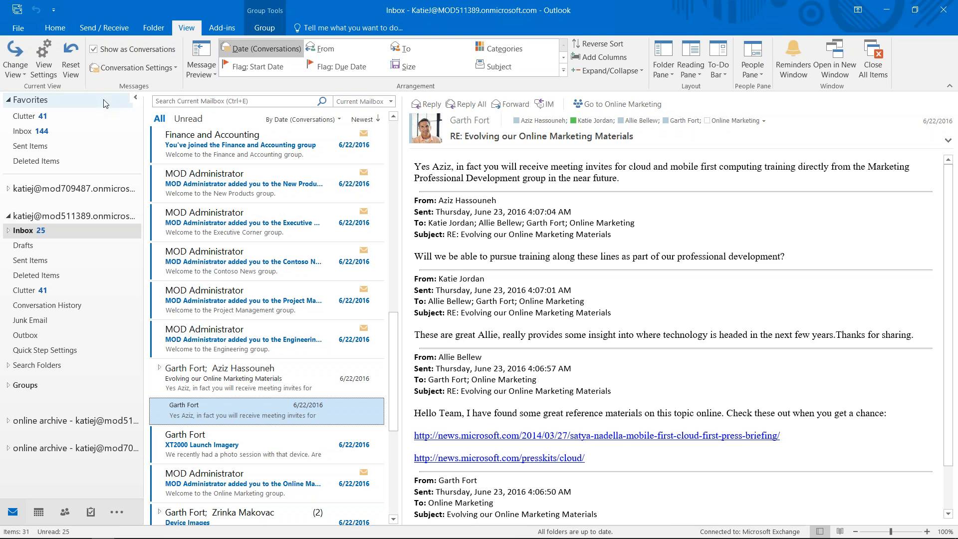
click(93, 49)
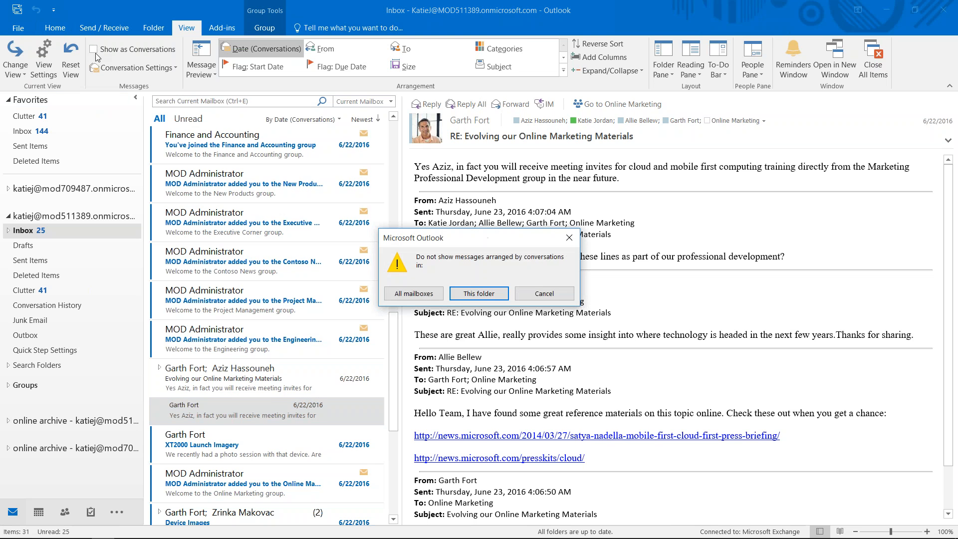
click(479, 294)
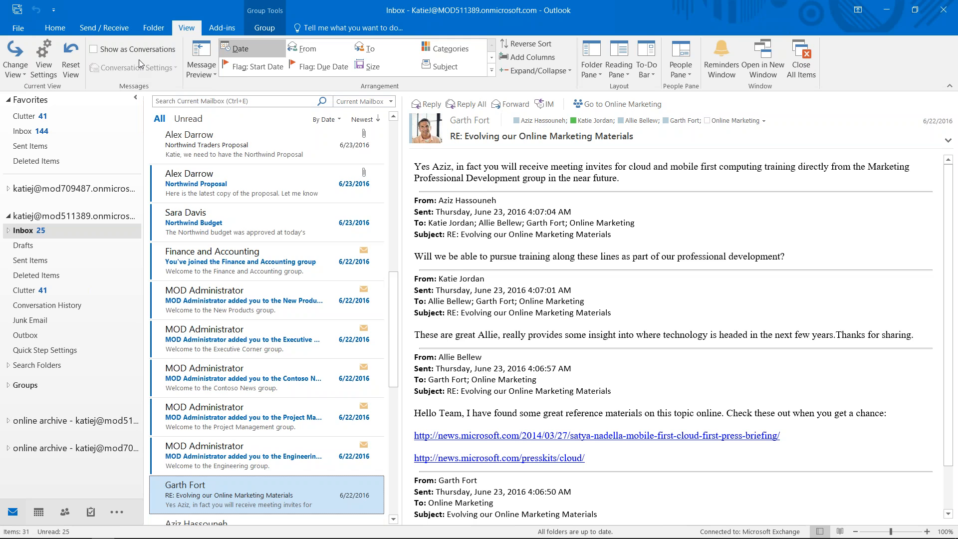
Switch to the PowerPoint slide show and advance to the "Reading Pane & Message Preview" slide
key(alt+Tab)
key(alt+Tab)
key(alt+Tab)
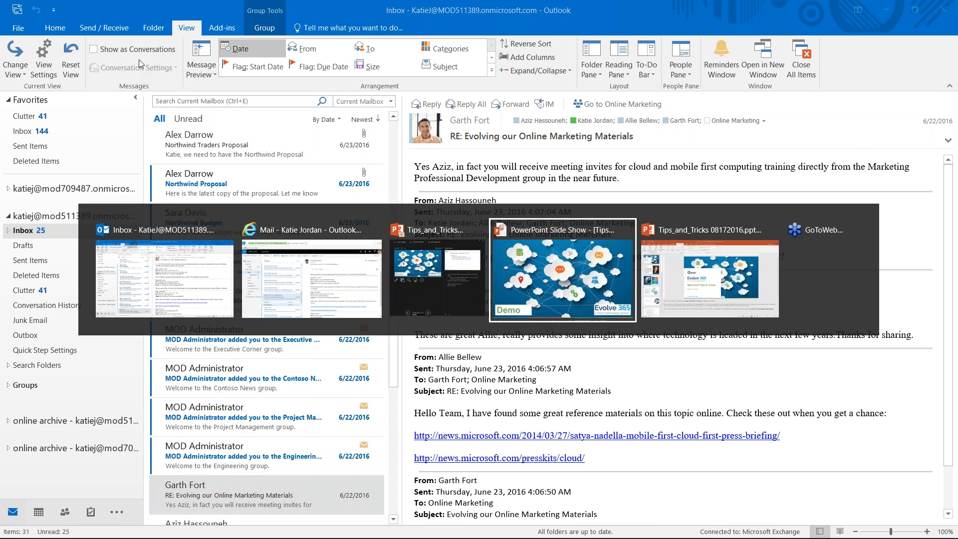
key(Right)
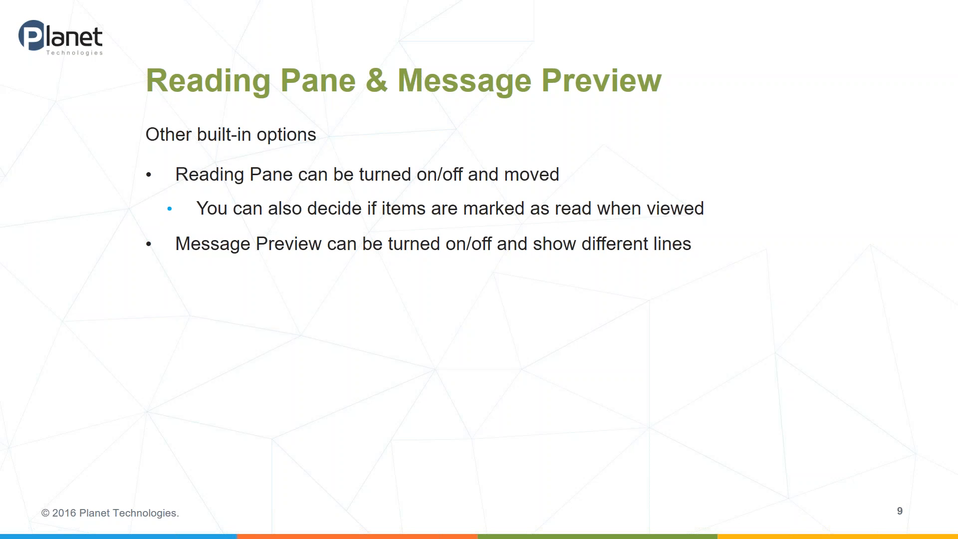
Switch back to the Outlook desktop app and move the Reading Pane to the Bottom layout
key(alt+Tab)
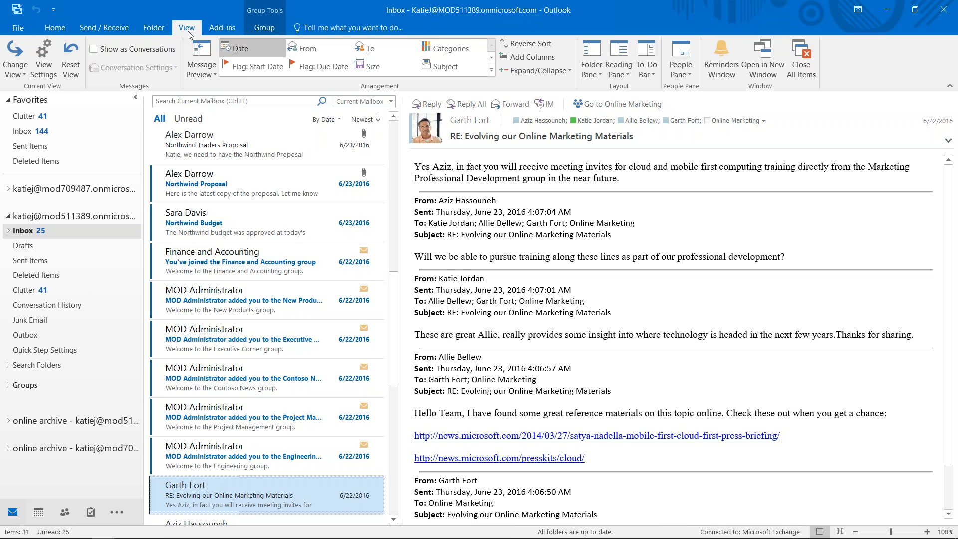
click(629, 76)
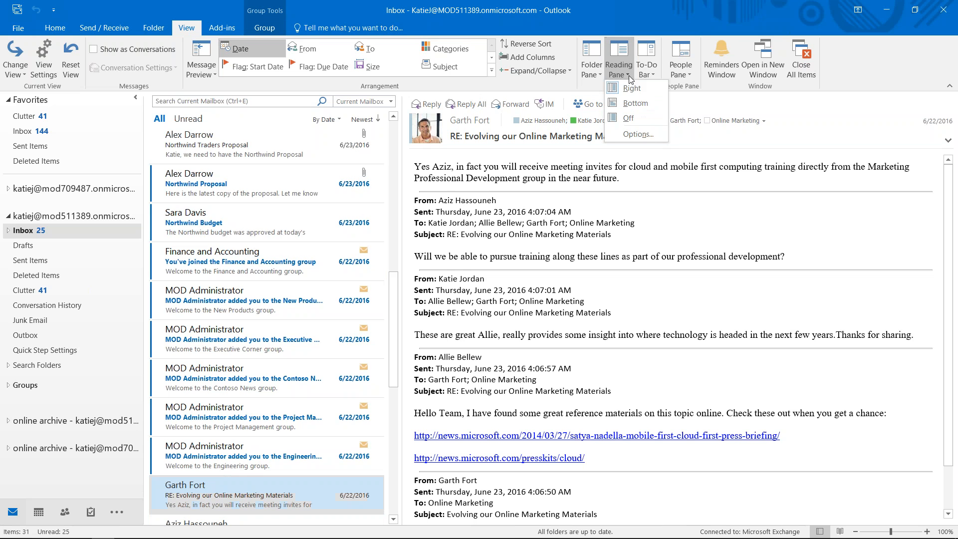
click(642, 104)
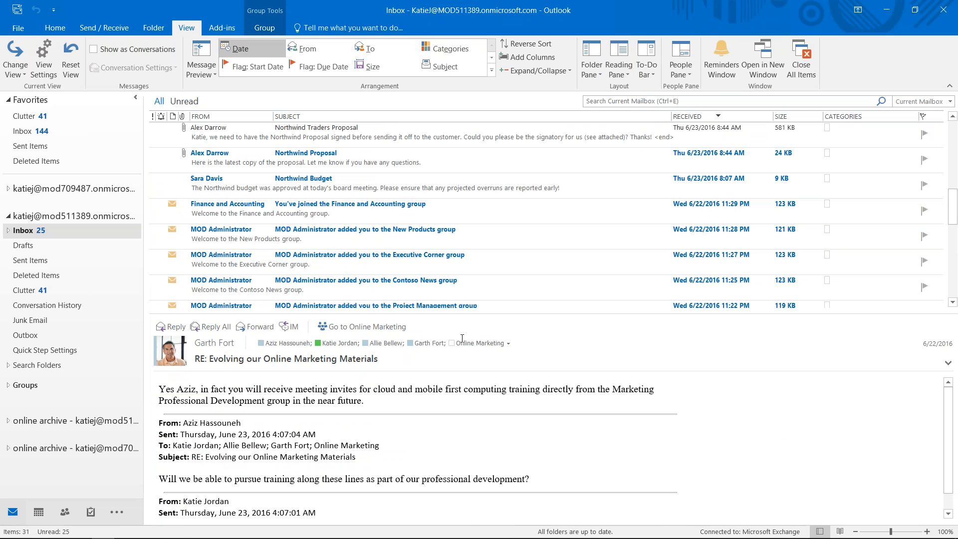
Preview the "Northwind Proposal" and "Your Office 365 Enterprise E3 Trial is about to expire" messages in the Reading Pane, reading down the latter
click(479, 157)
scroll(493, 188, up, 3)
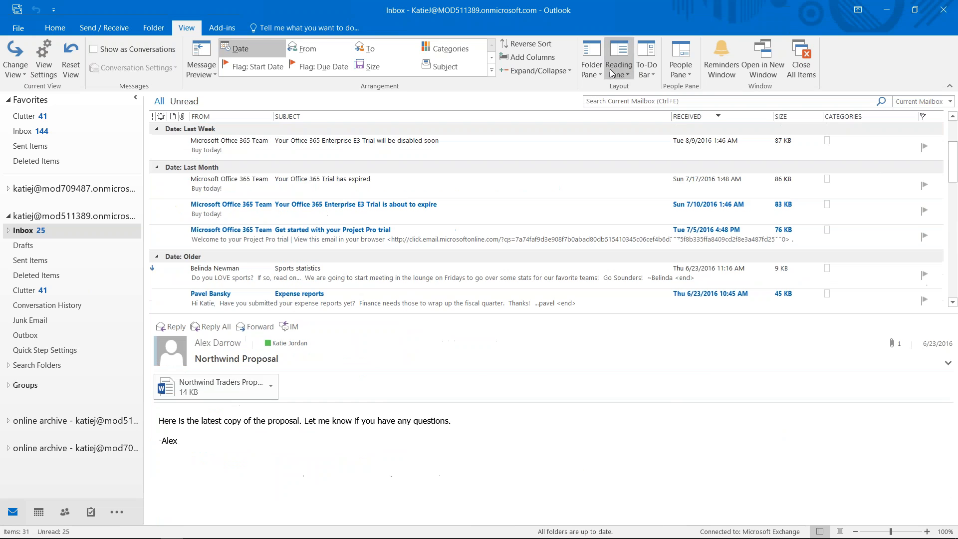
click(456, 214)
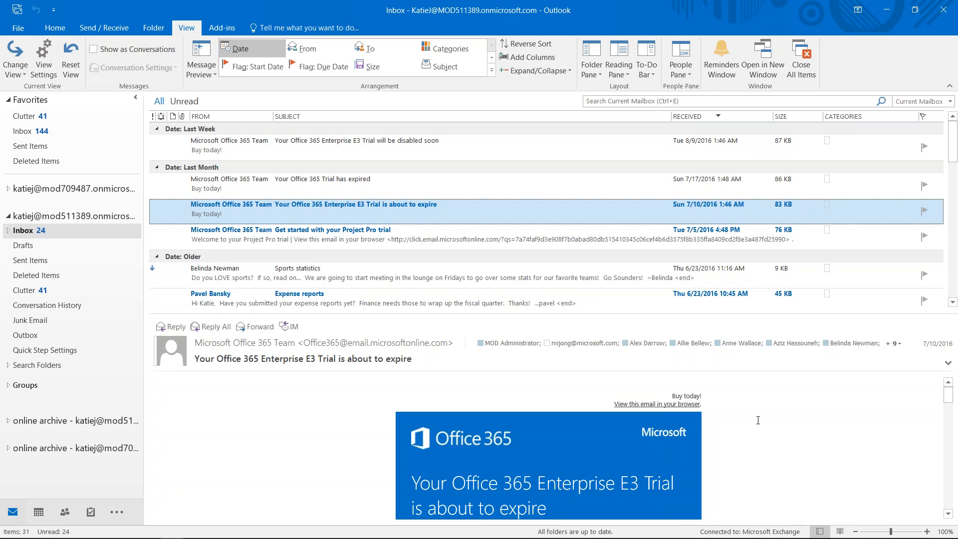
scroll(758, 420, down, 10)
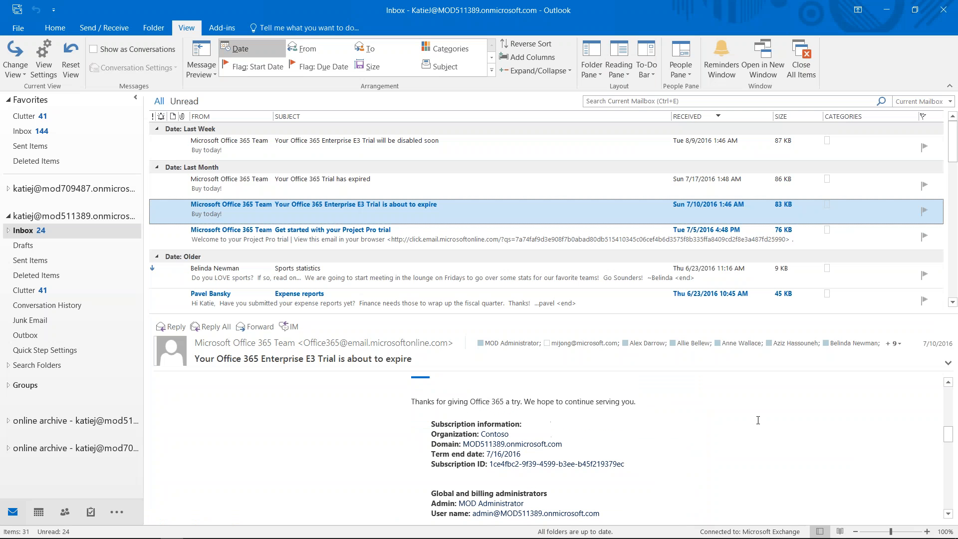
Finish reading the open message, and preview "Get started with your Project Pro trial", "Sports statistics" and "Expense reports" in the Reading Pane
scroll(757, 420, down, 3)
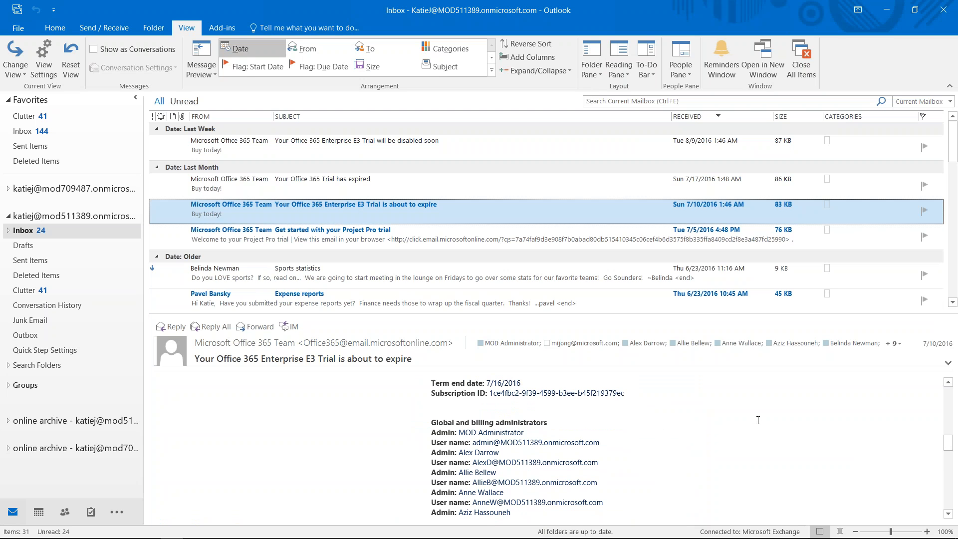
scroll(758, 420, down, 5)
click(508, 241)
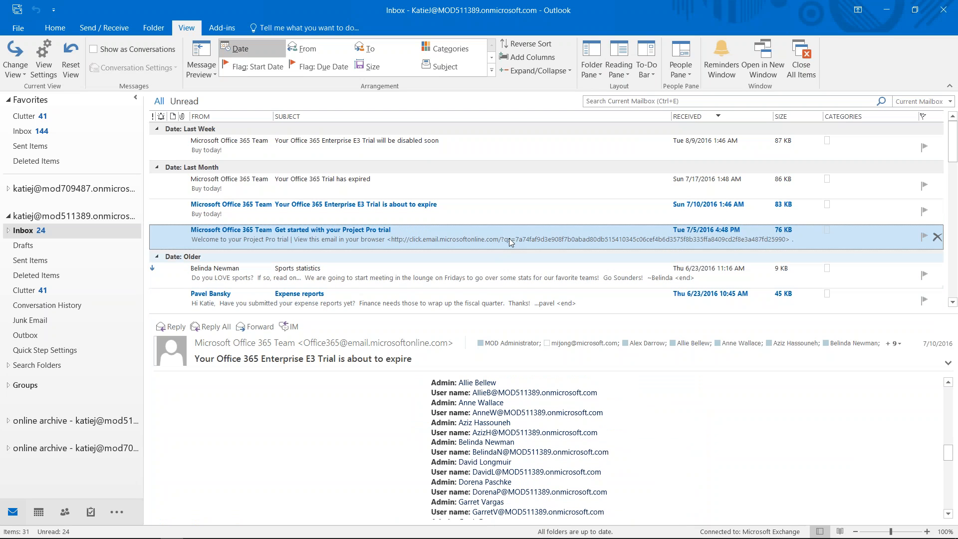
click(506, 271)
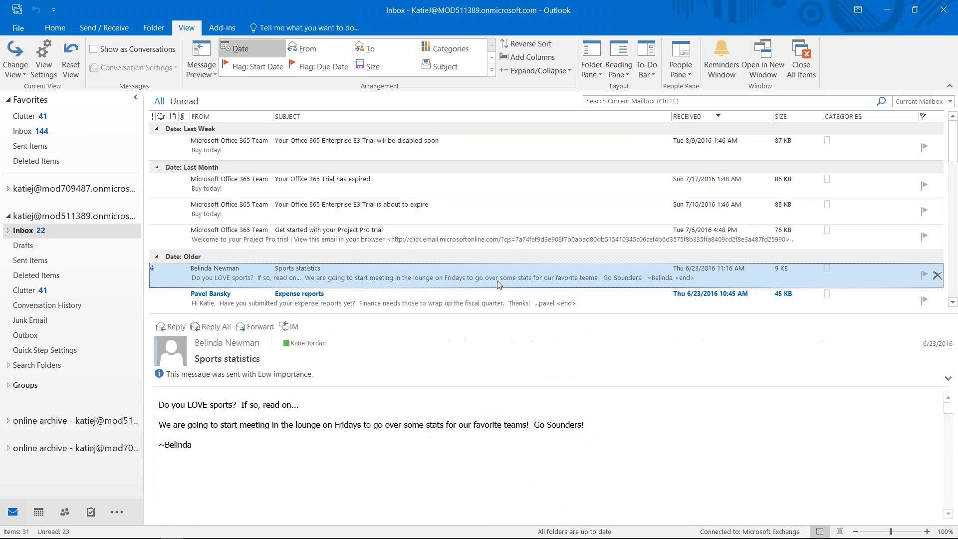
click(421, 298)
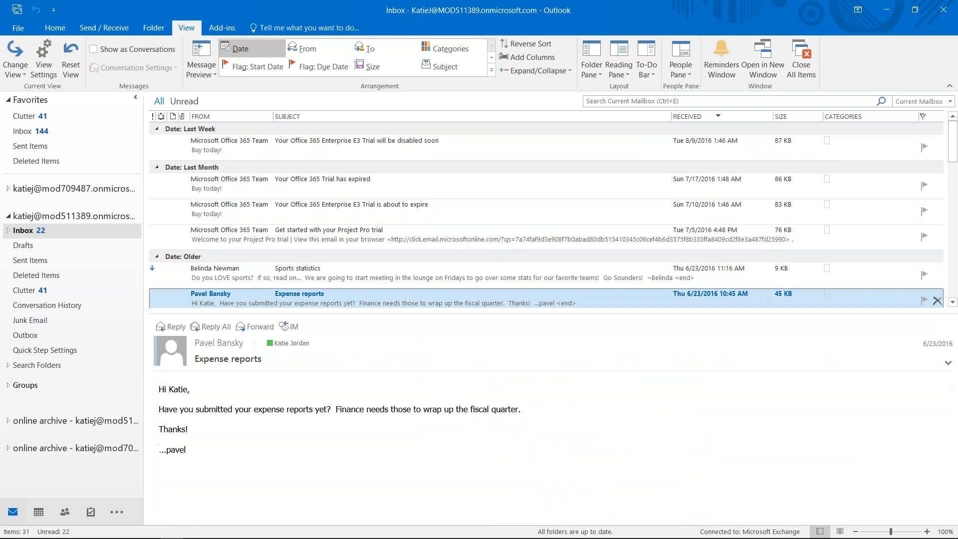
Hide the Reading Pane and bring it back in the Right layout
click(631, 82)
click(628, 123)
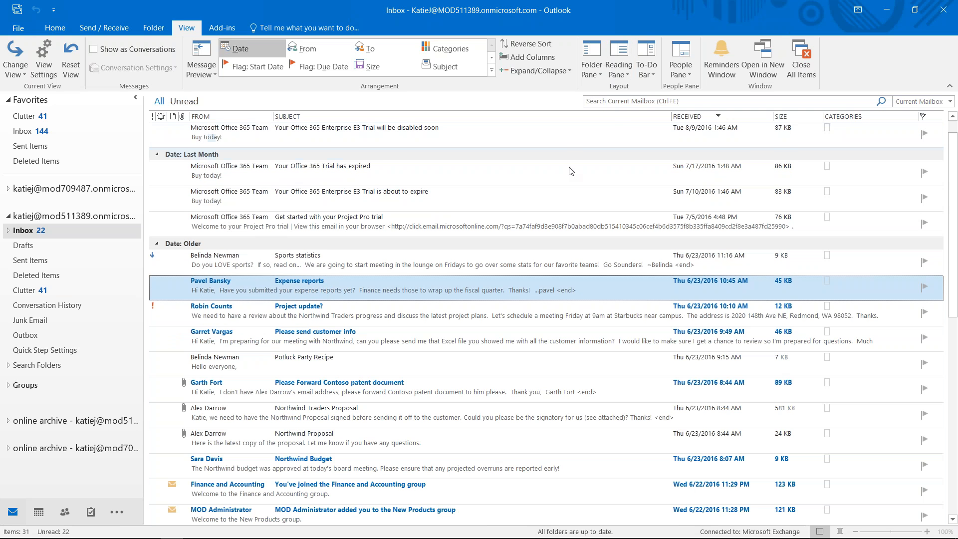
click(626, 76)
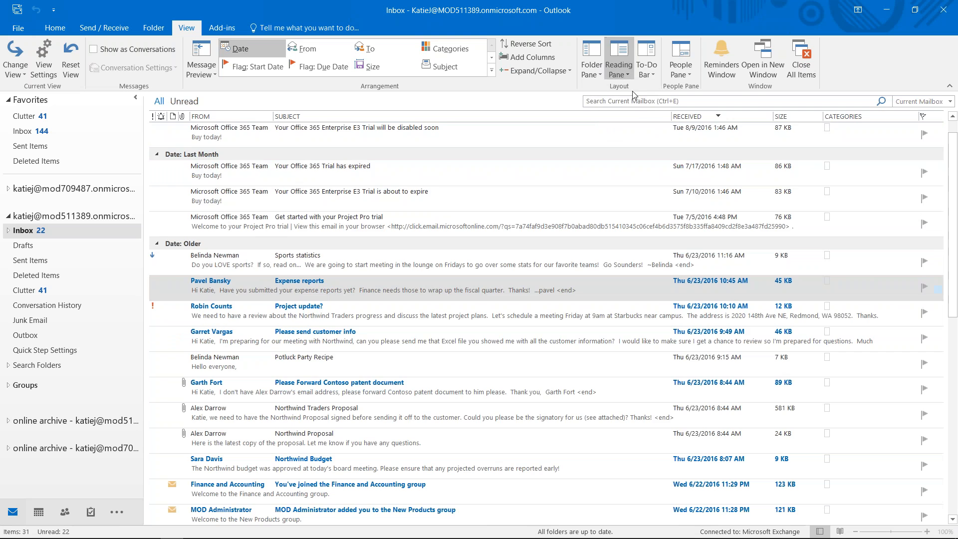
click(630, 88)
Review the Reading Pane options without changing them, and preview the "Project update?" and "Expense reports" messages
click(627, 76)
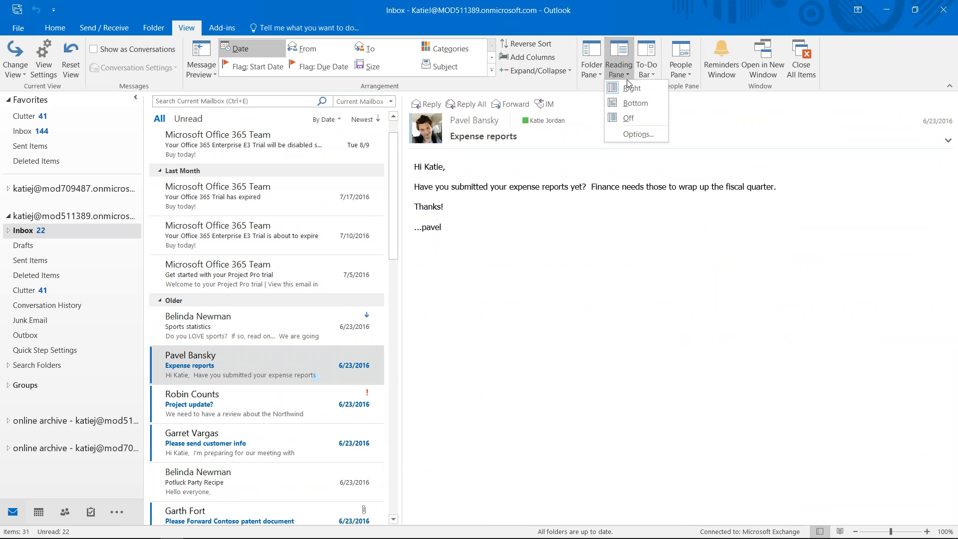
click(636, 136)
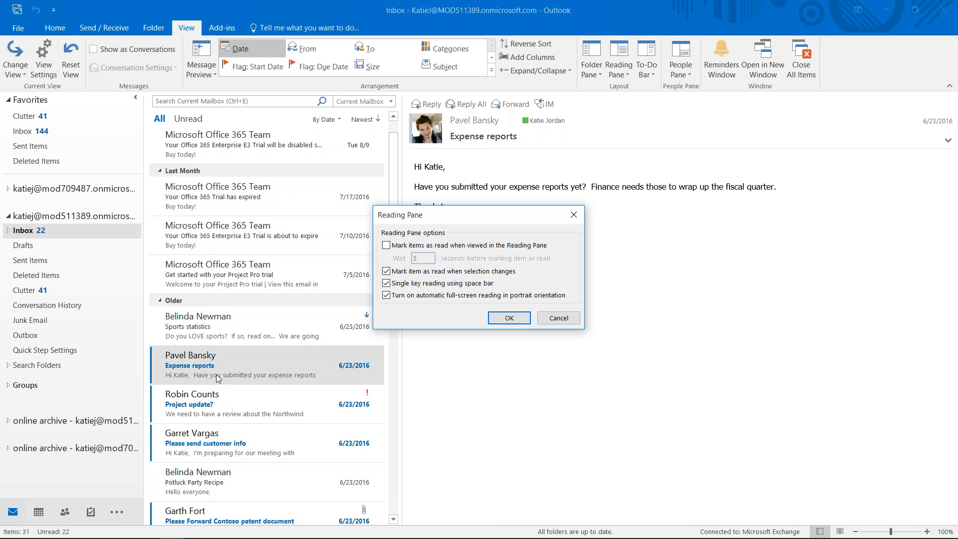
click(540, 321)
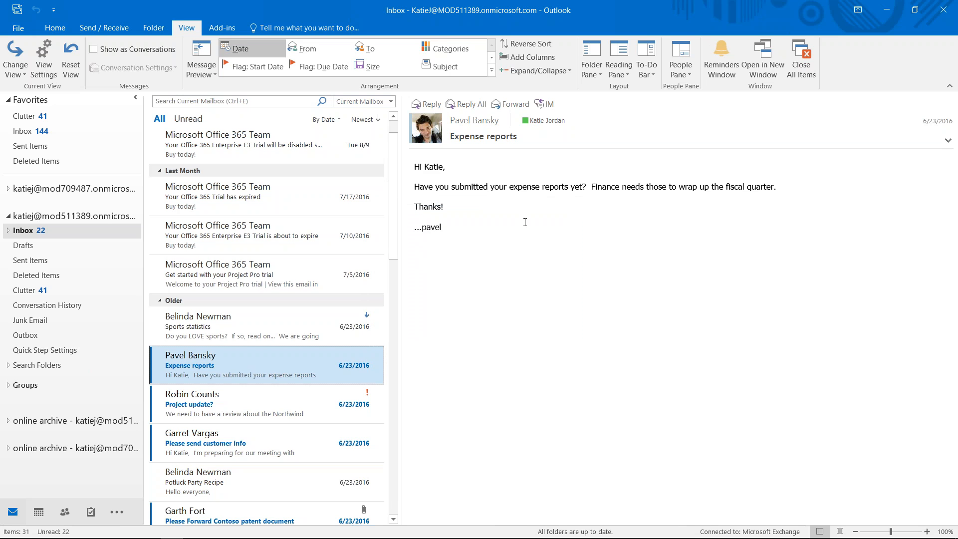
click(323, 402)
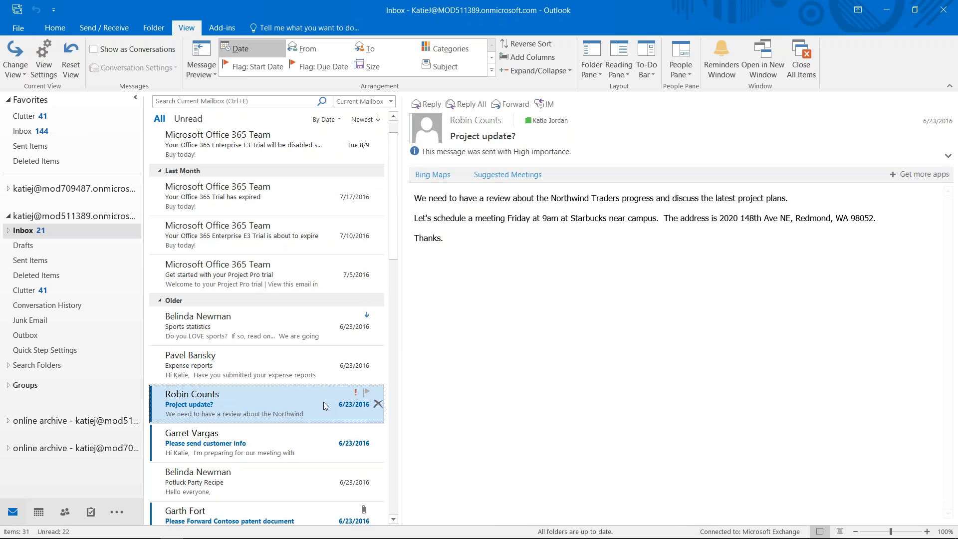
click(312, 363)
Set the Reading Pane options to mark items as read when viewed, after a wait of 30 seconds
click(630, 79)
click(627, 135)
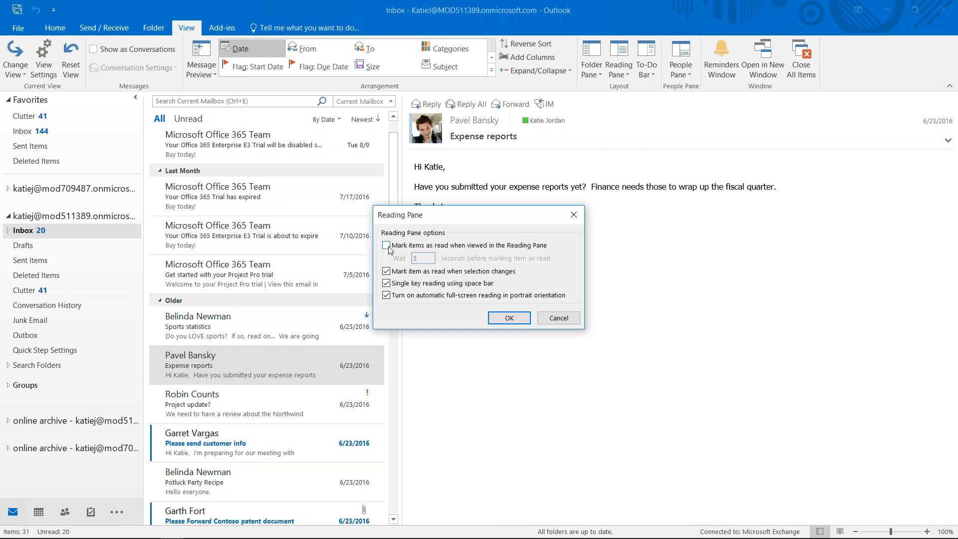
click(387, 246)
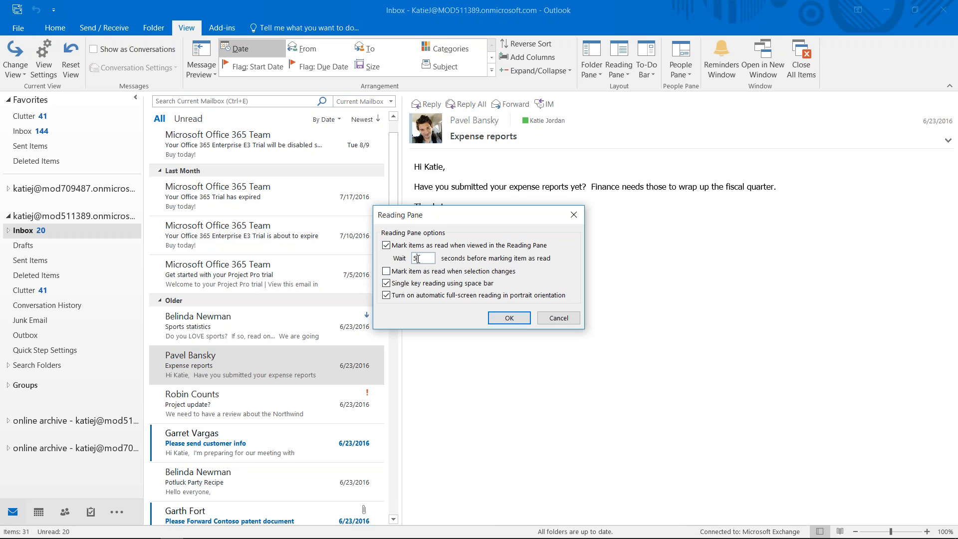
drag(418, 257, 410, 255)
text(30)
click(509, 318)
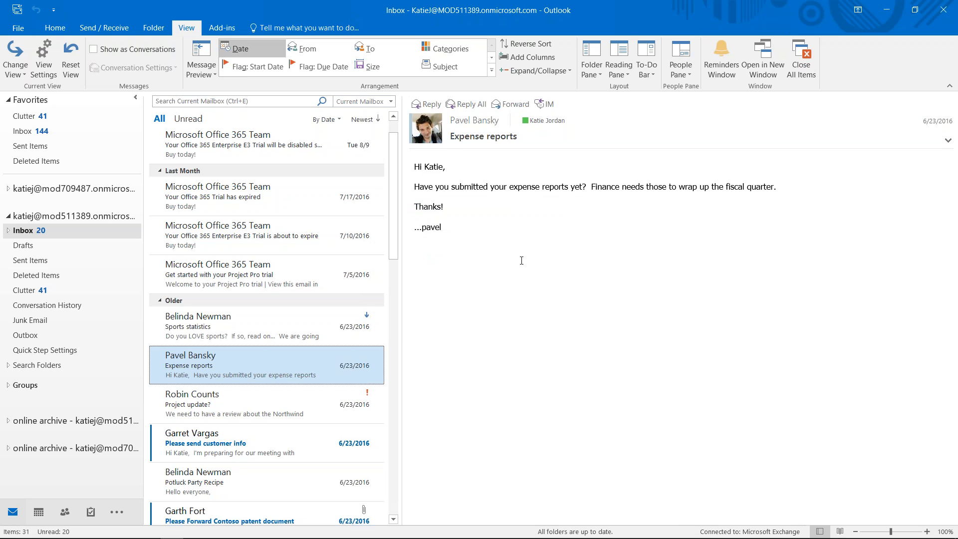
Preview "Please send customer info", "Project update?", "Potluck Party Recipe" and "Please Forward Contoso patent document" in quick succession
click(288, 429)
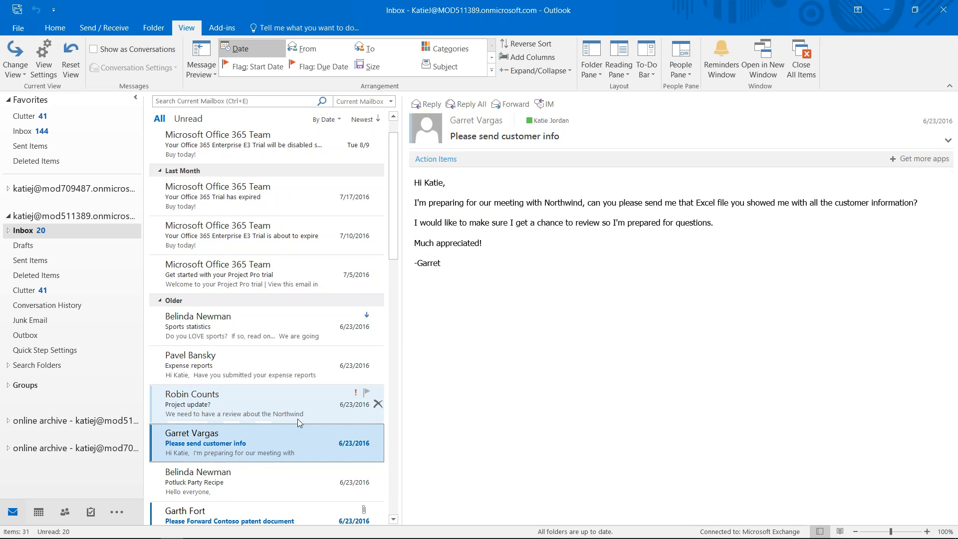
click(311, 406)
click(308, 476)
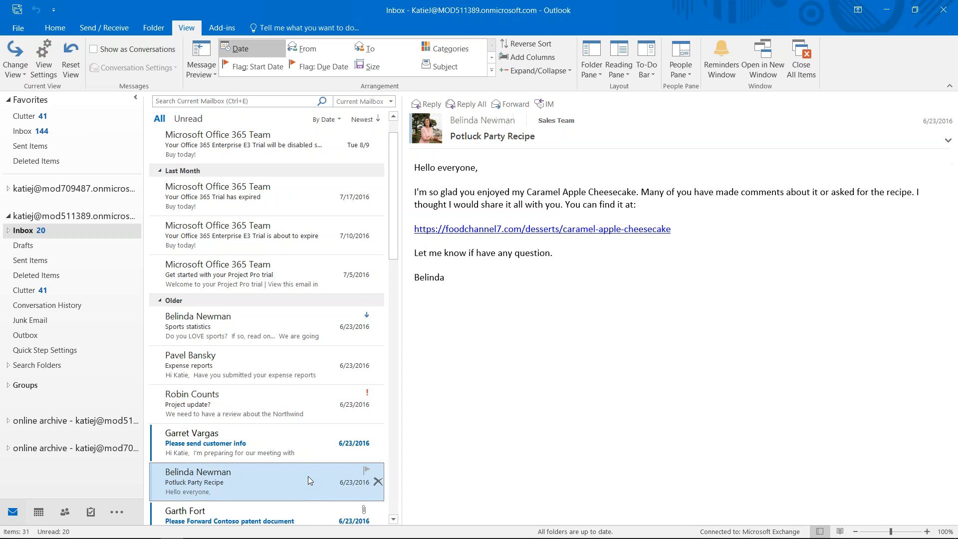
click(309, 512)
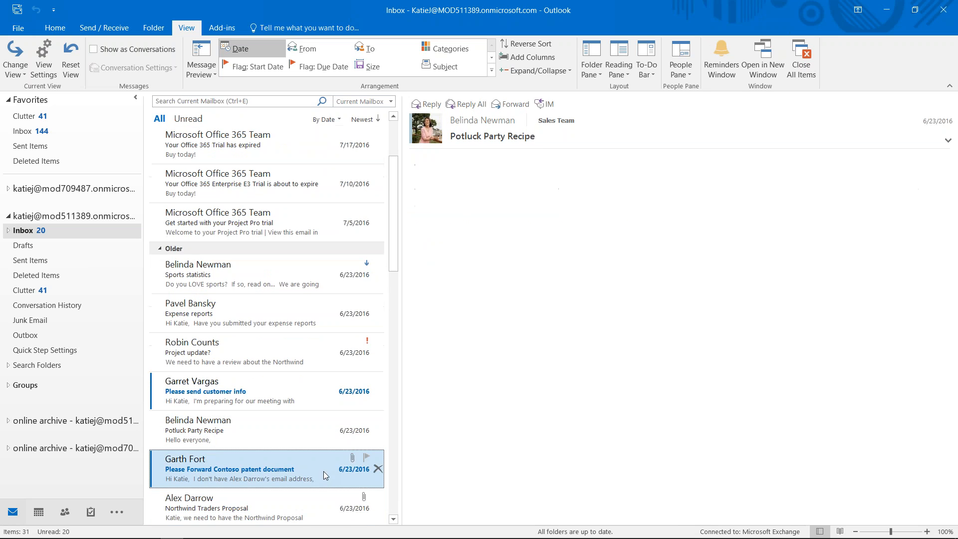
Turn the Reading Pane off and return to the newest messages in the Inbox
click(630, 76)
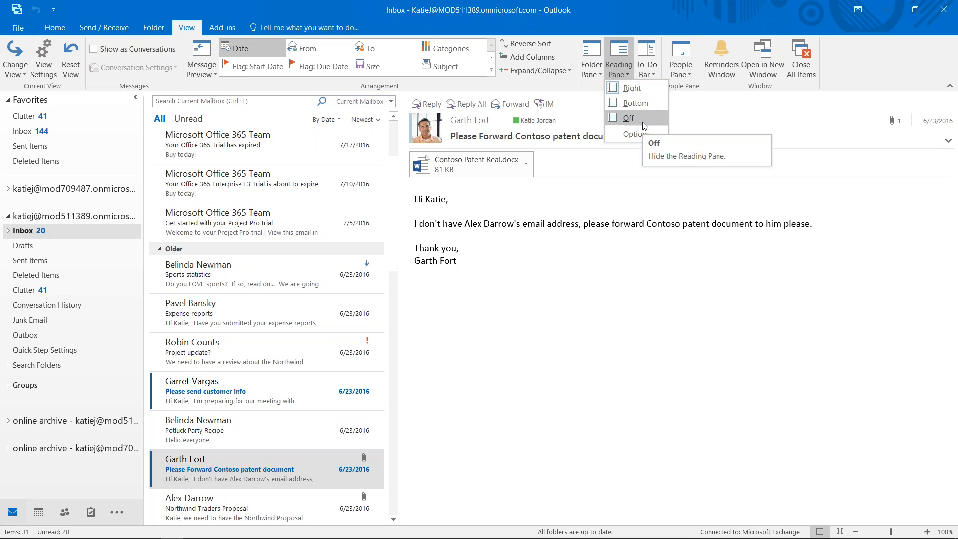
click(628, 119)
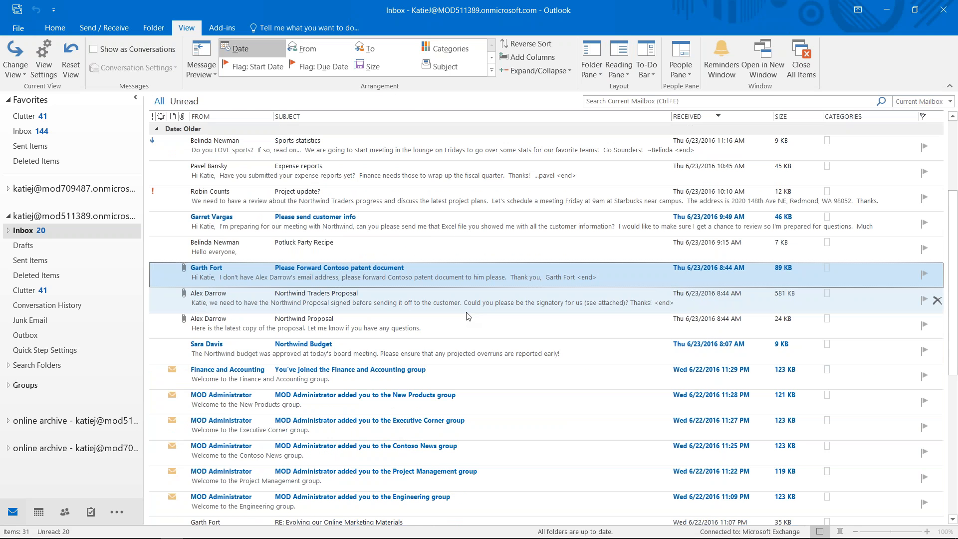
scroll(467, 315, up, 3)
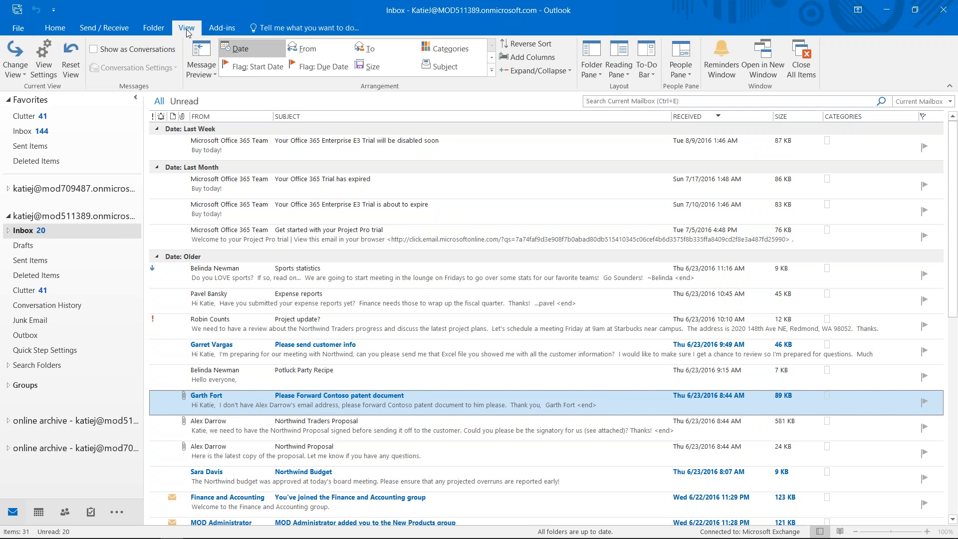
Set the message preview to 3 Lines for this folder only
click(209, 74)
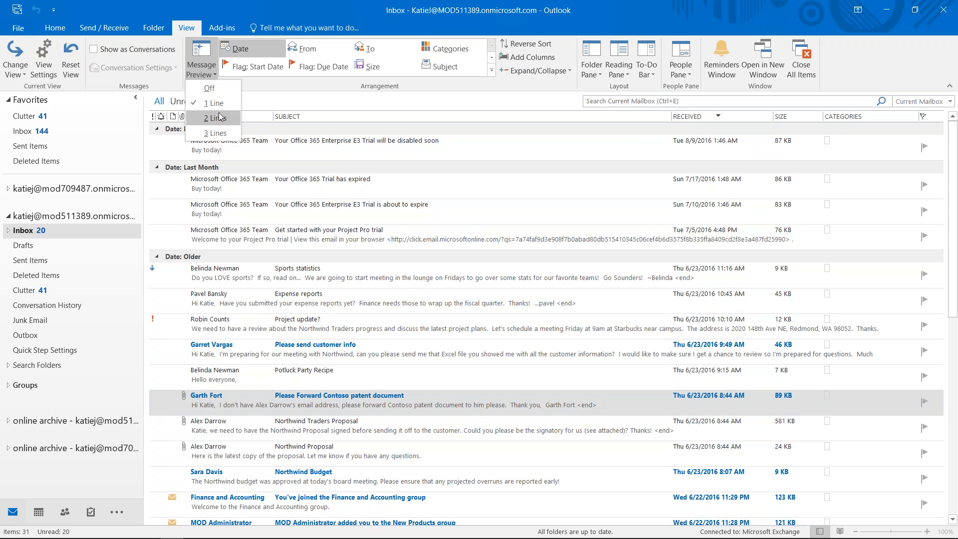
click(224, 133)
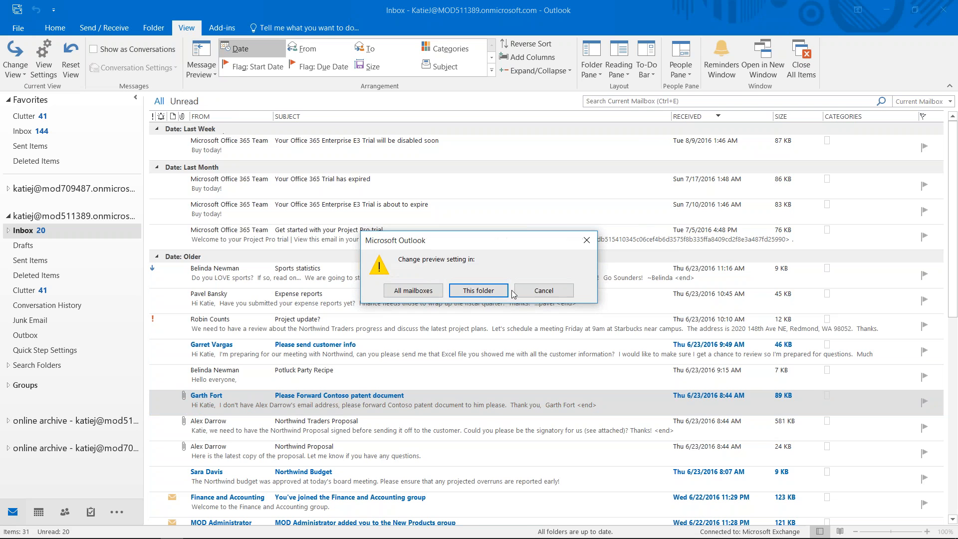
click(478, 290)
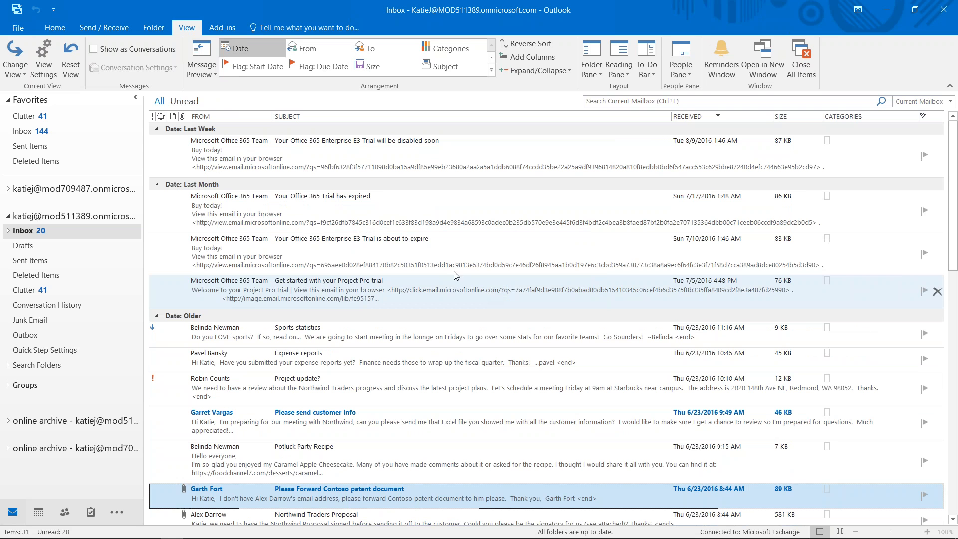
click(201, 70)
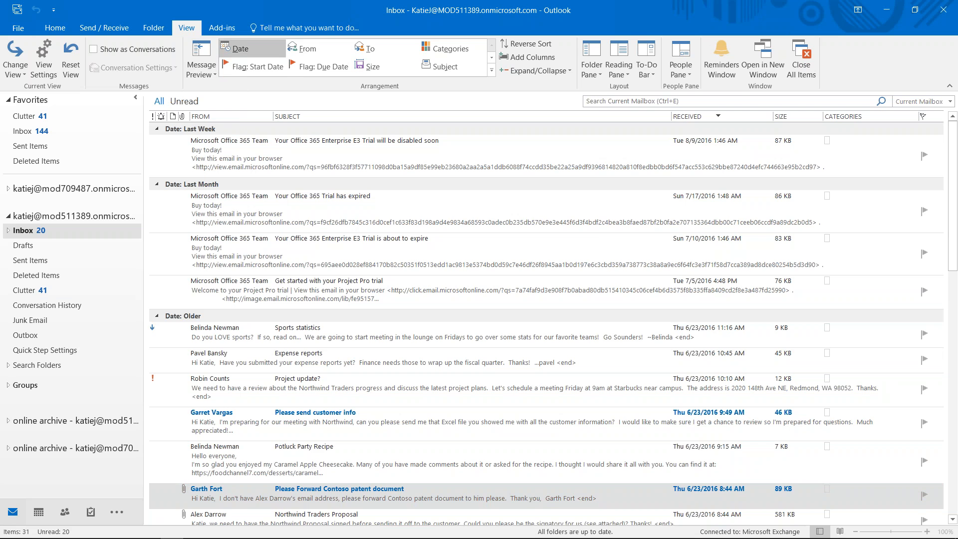
click(222, 119)
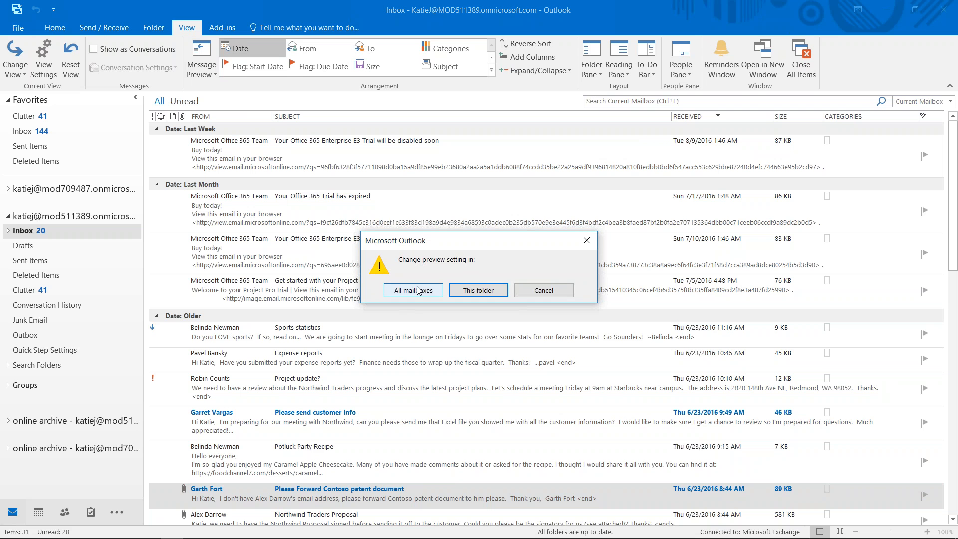
click(536, 292)
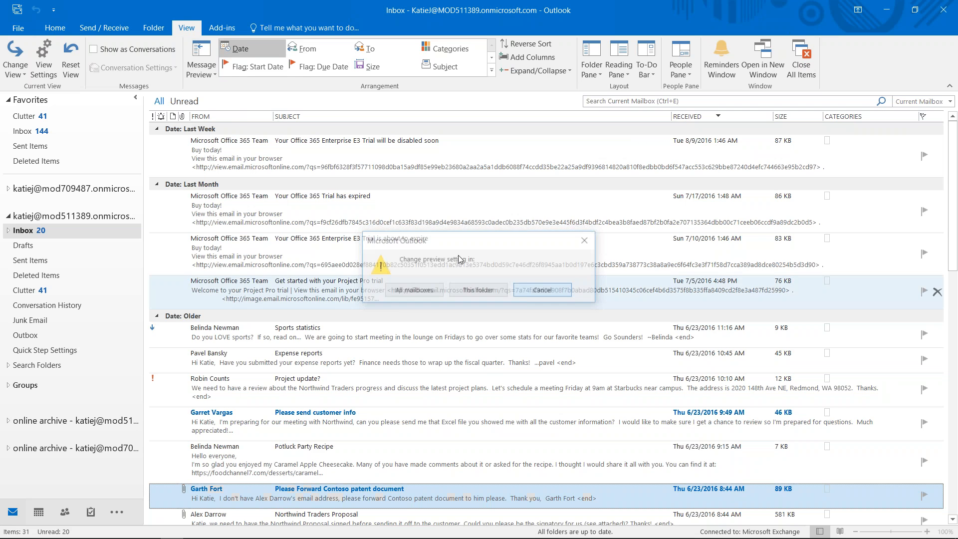
click(213, 75)
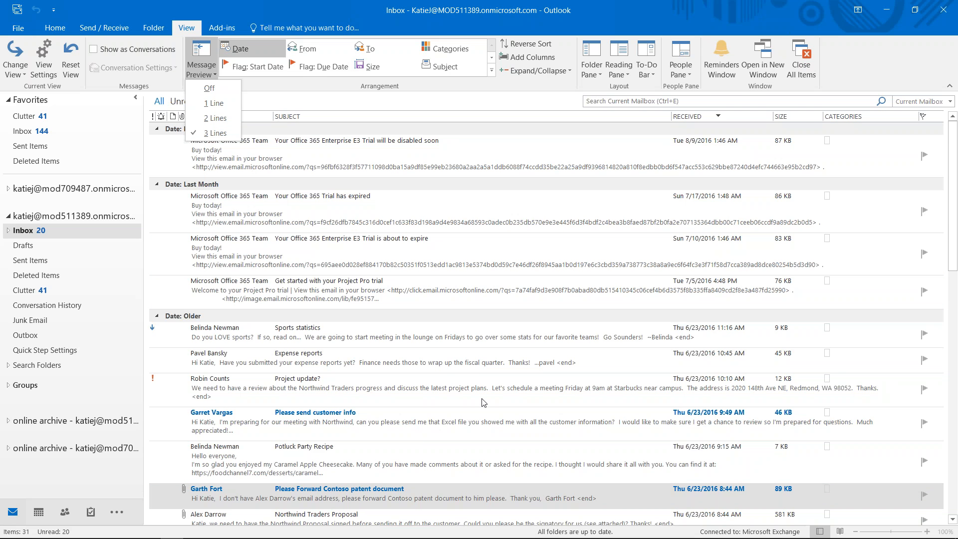
click(213, 404)
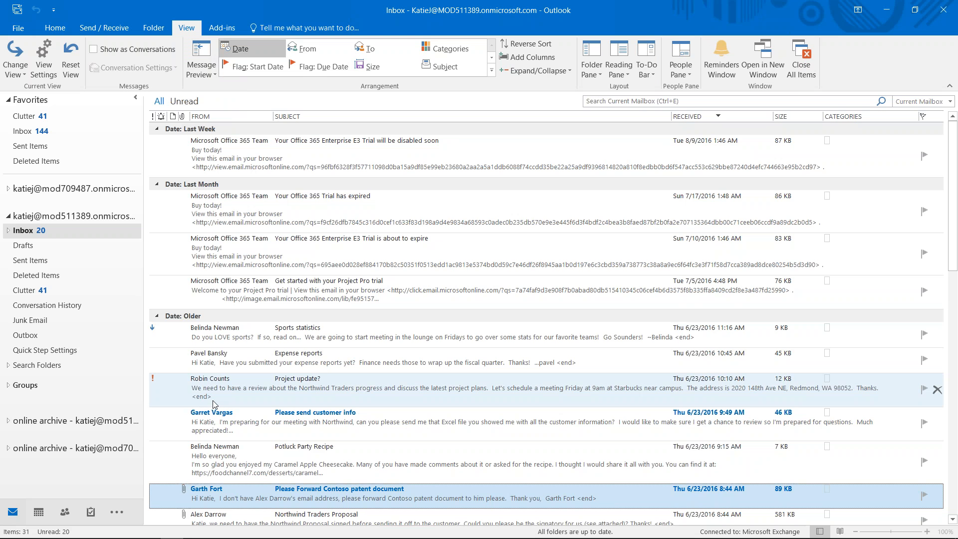
Look through the three-line message previews in the Inbox and select the "Project update?" message
scroll(213, 403, down, 3)
scroll(213, 403, down, 1)
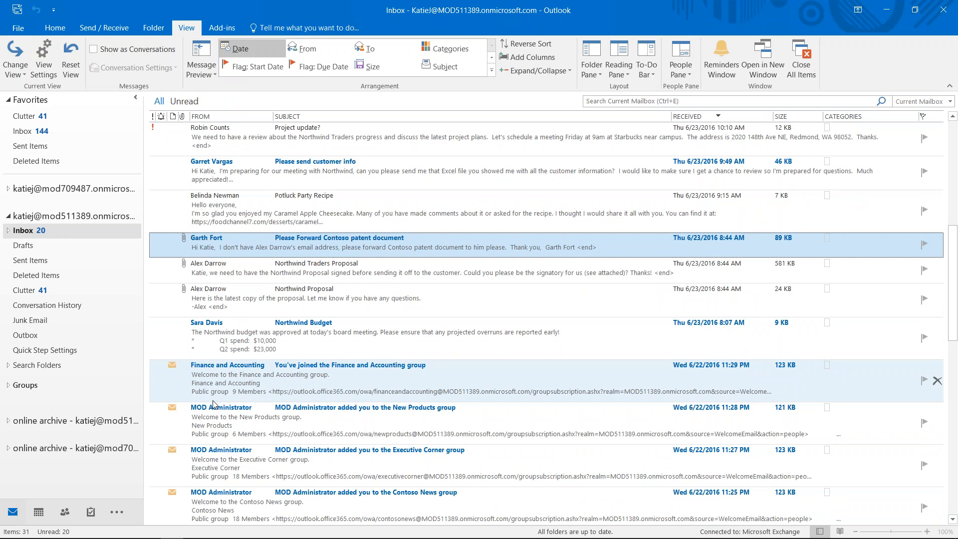
click(249, 140)
scroll(240, 200, up, 3)
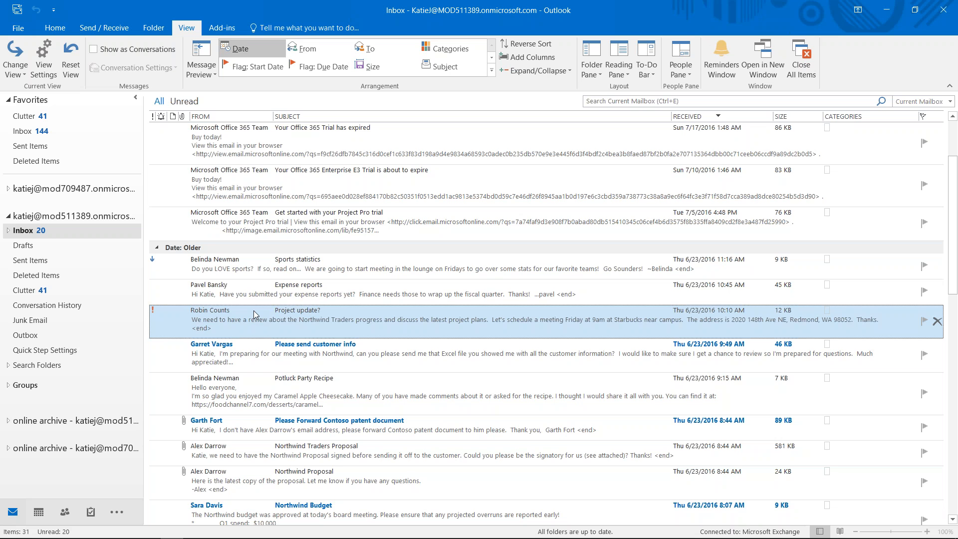
Turn the message preview off for this folder only
click(212, 76)
click(224, 88)
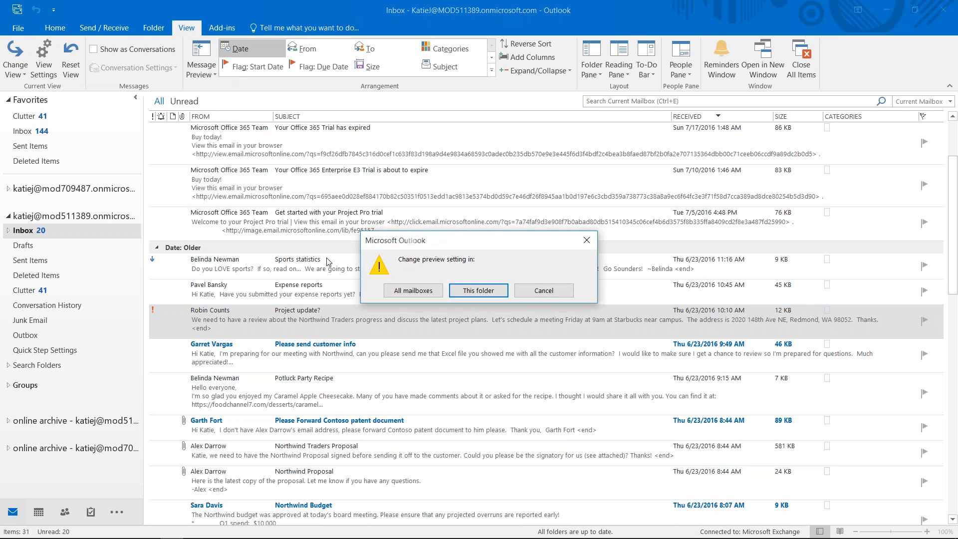
click(477, 290)
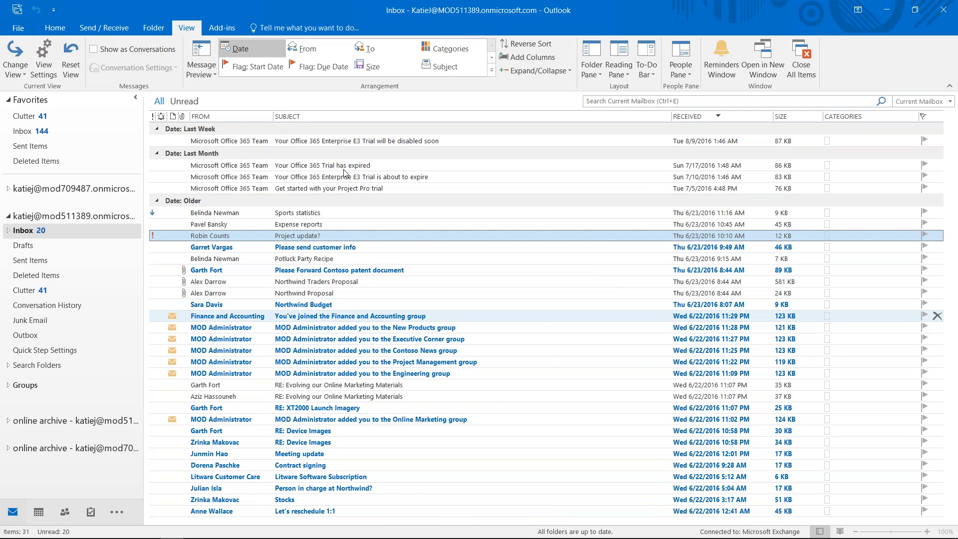
click(208, 74)
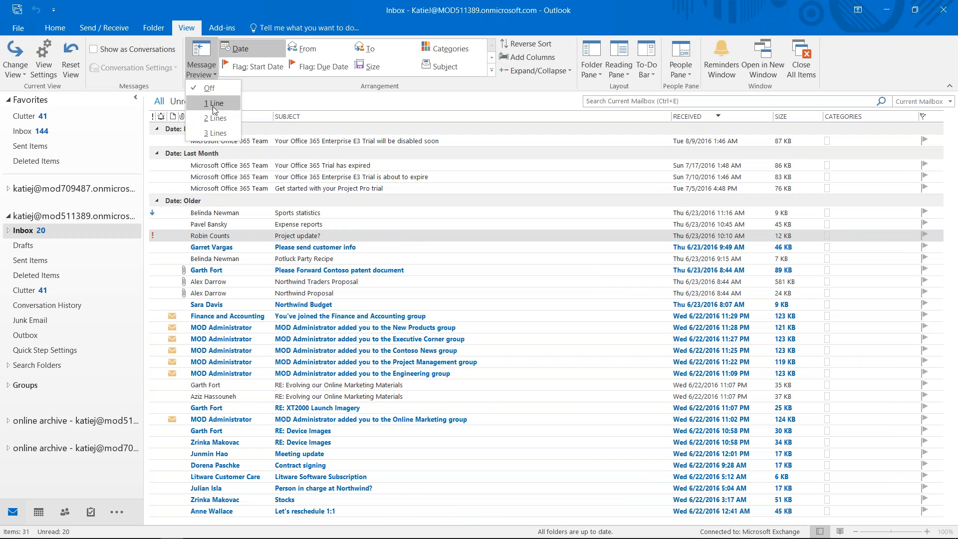
click(632, 77)
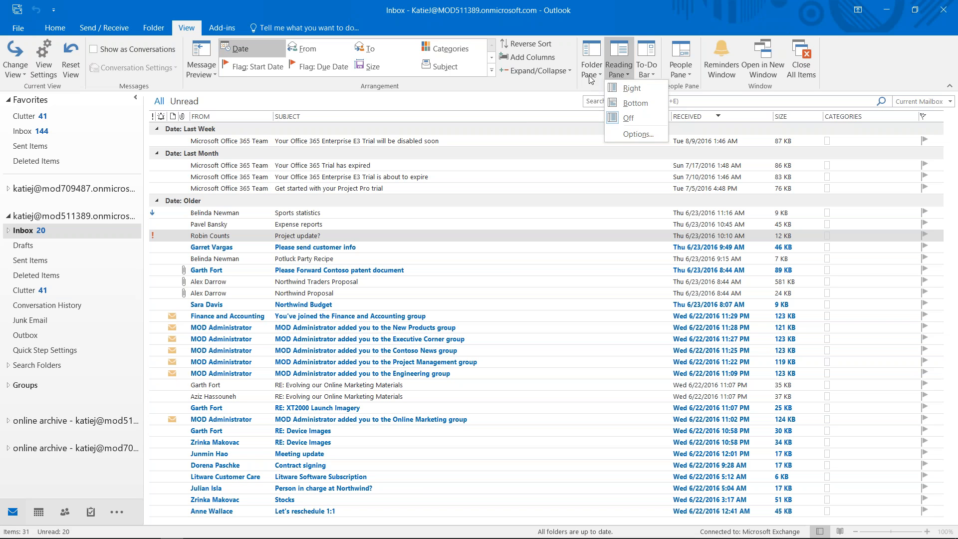
click(362, 10)
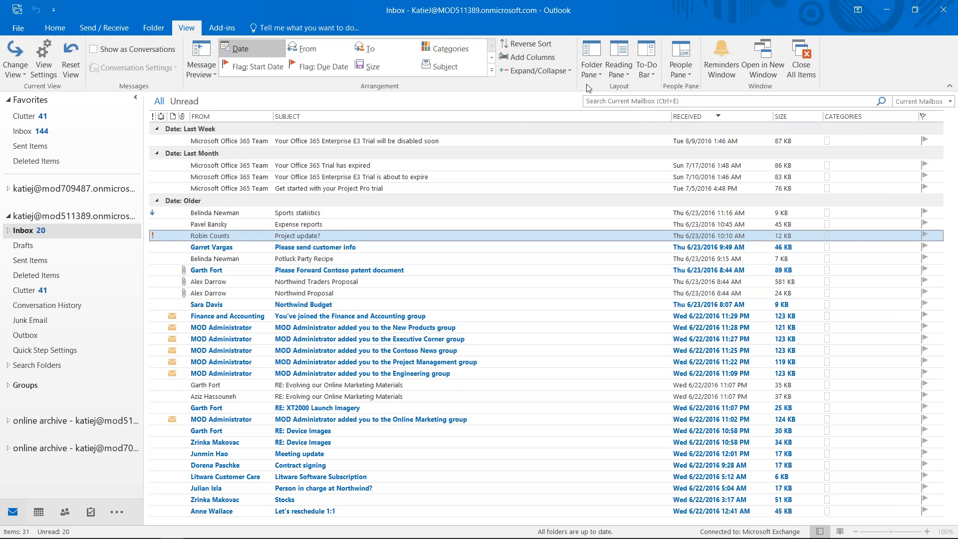
Turn the Folder Pane off and restore it to Normal
click(600, 76)
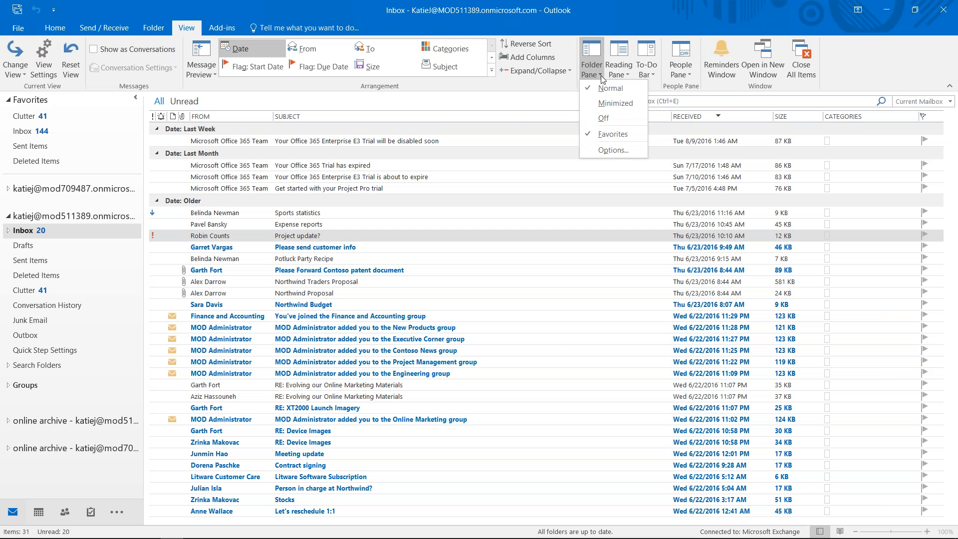
click(602, 118)
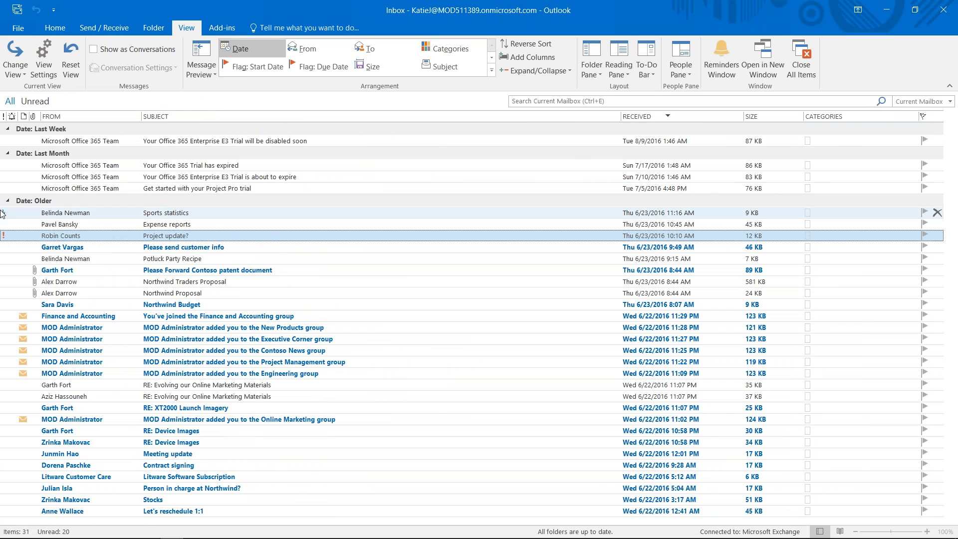
click(600, 74)
click(603, 91)
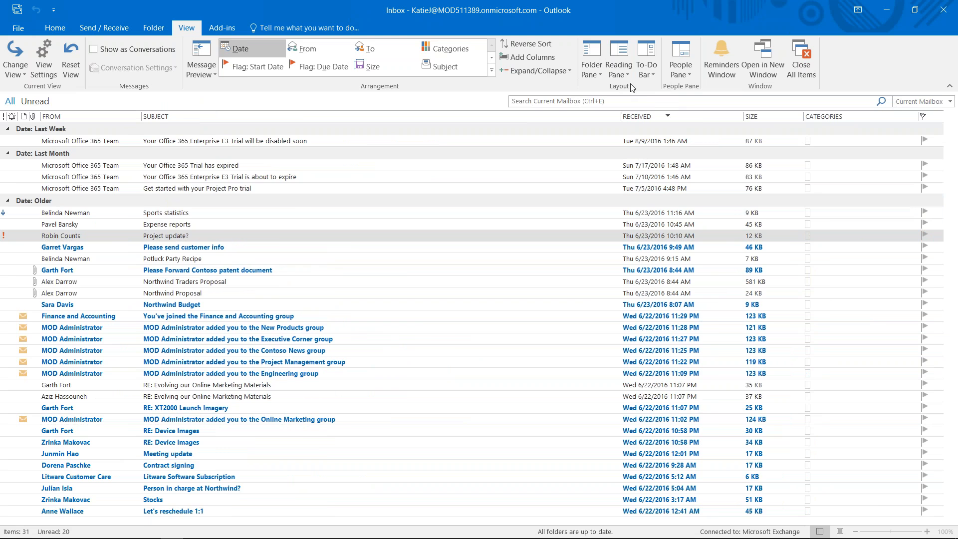
Show the Calendar in the To-Do Bar and close the list of To-Do Bar options
click(654, 75)
click(666, 100)
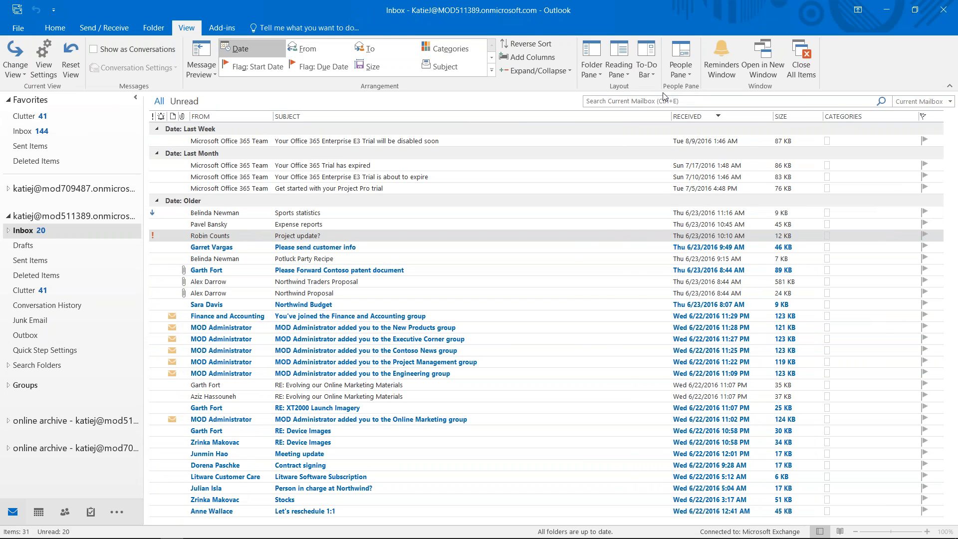
click(657, 77)
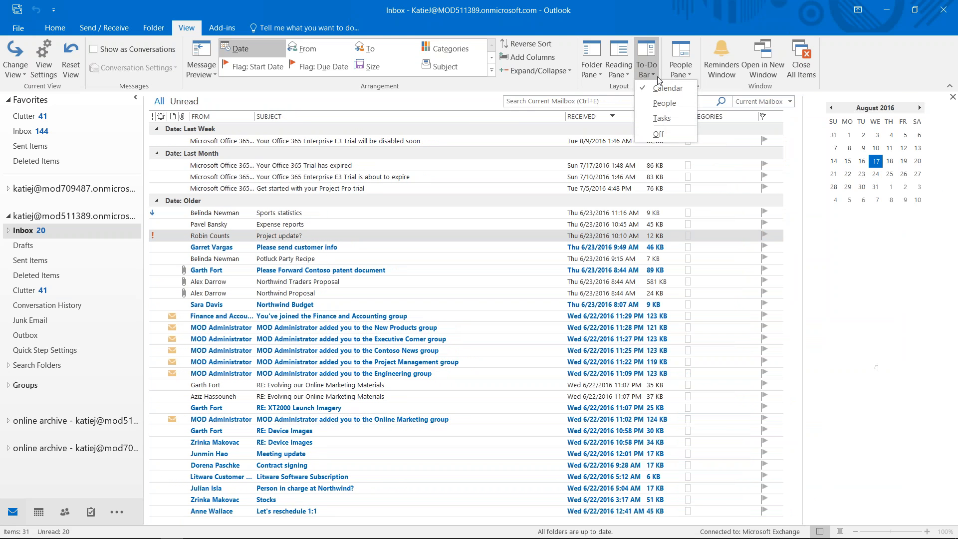
click(593, 11)
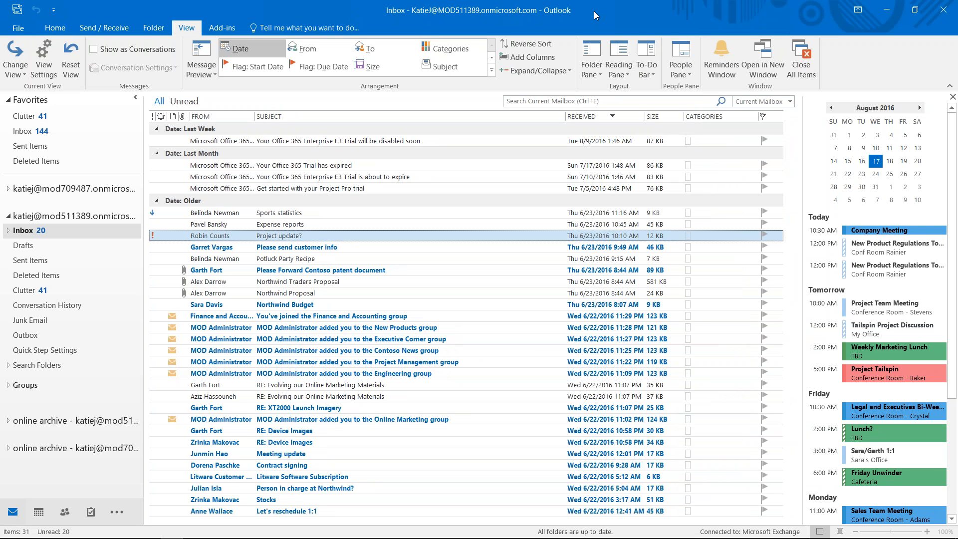
Switch to the PowerPoint slide show and advance to the "Cleaning up your Inbox" slide
key(alt+Tab)
key(alt+Tab)
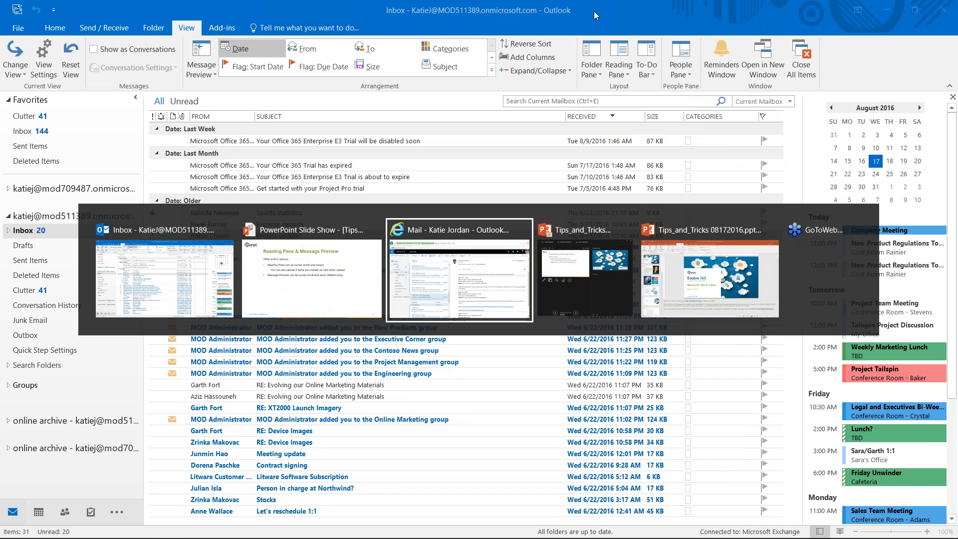
key(alt+Tab)
key(alt+Tab)
key(alt+Tab)
key(alt+Tab)
key(alt+Tab)
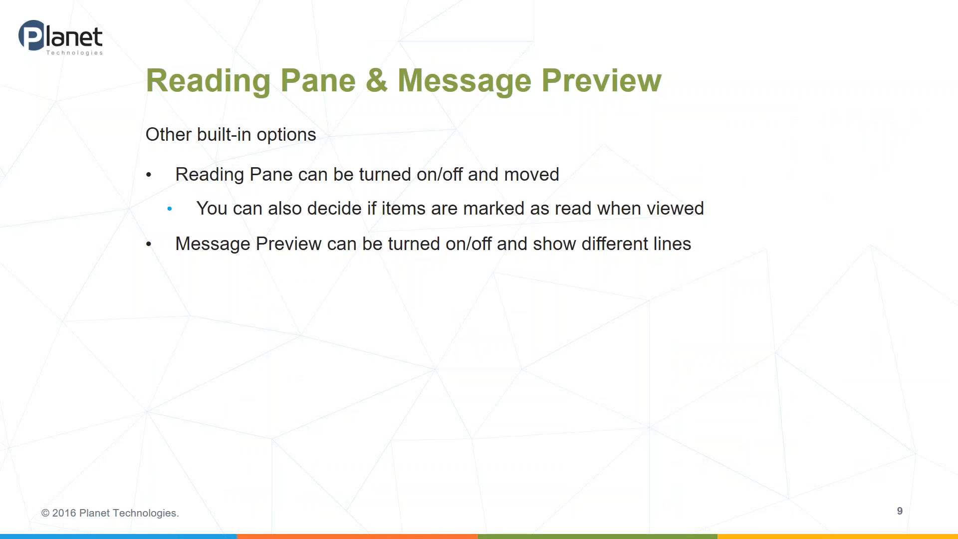
key(Right)
key(Right)
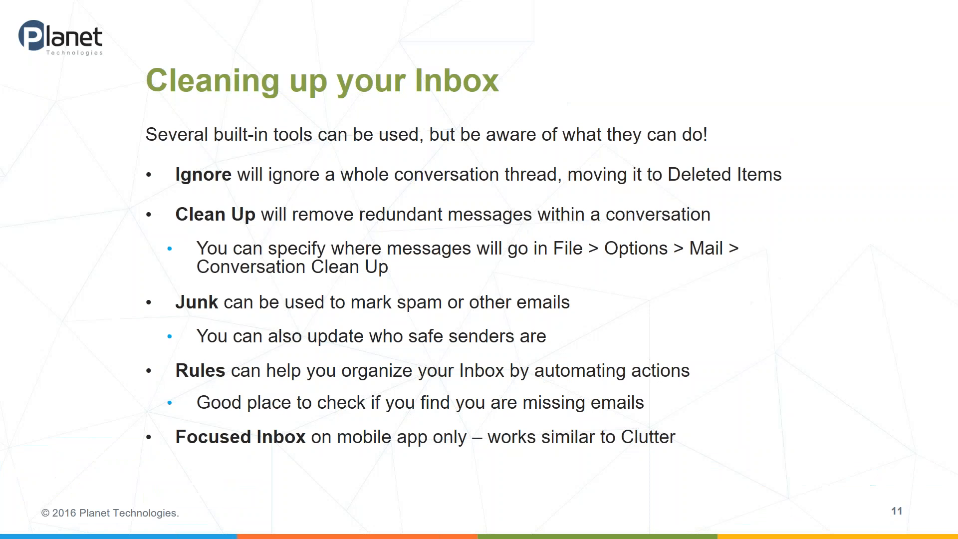
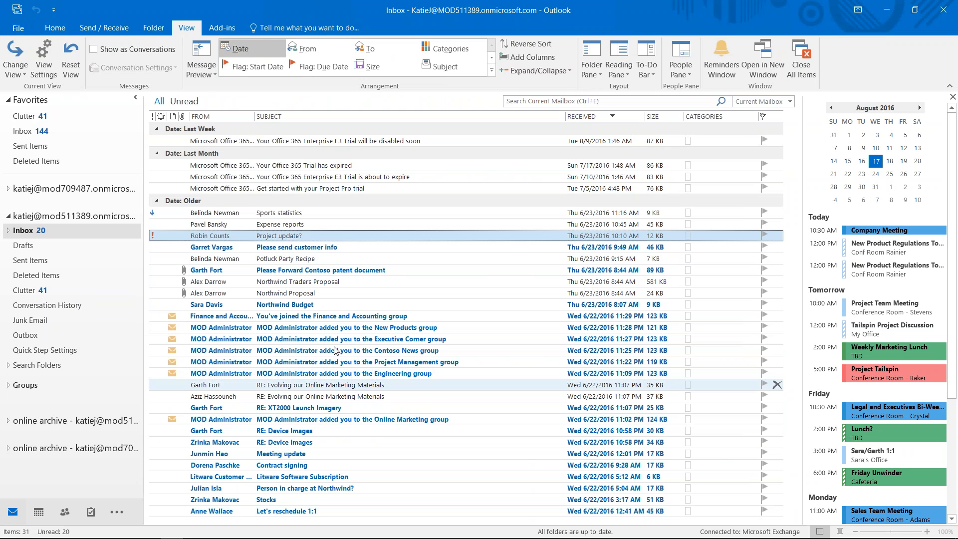
Ignore the "RE: Device Images" conversation, check its messages in Deleted Items, and return to the Inbox
click(55, 27)
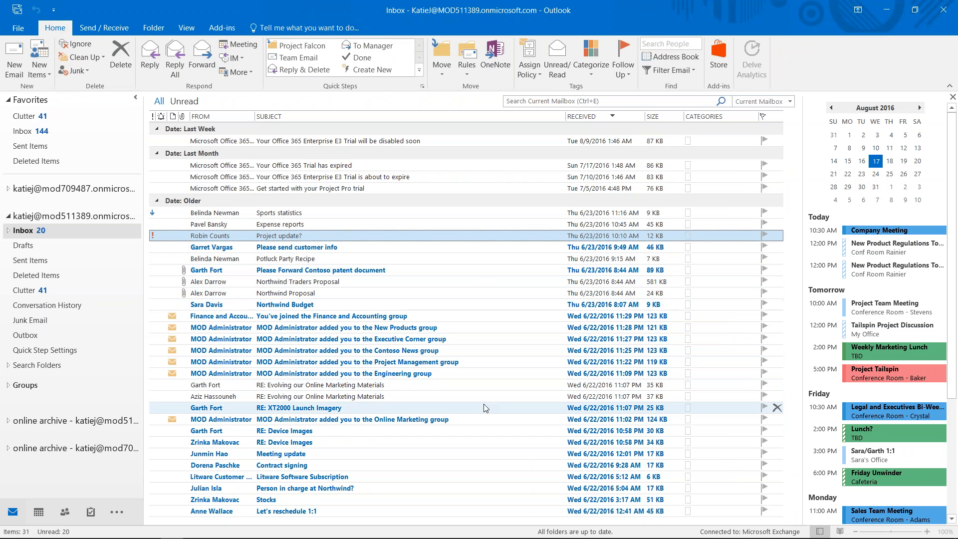
click(328, 447)
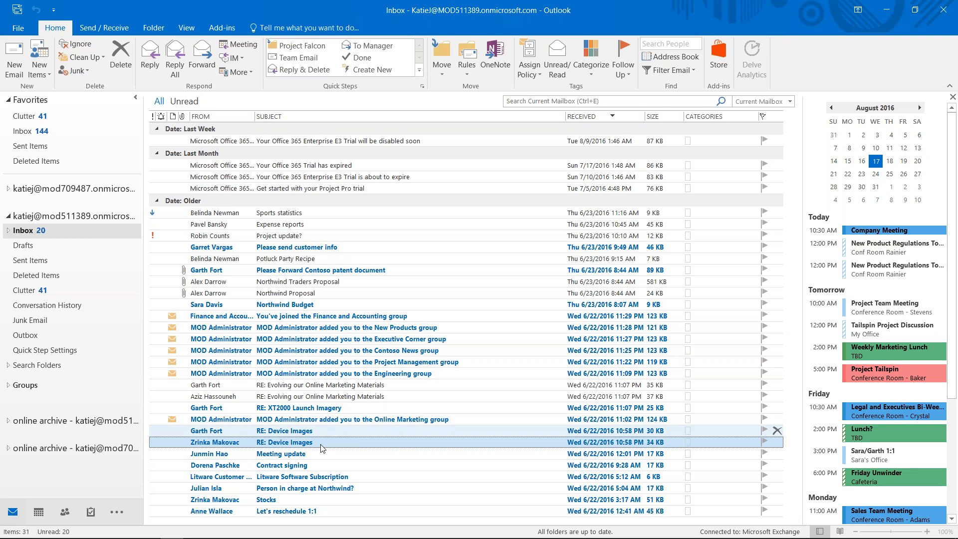
click(75, 45)
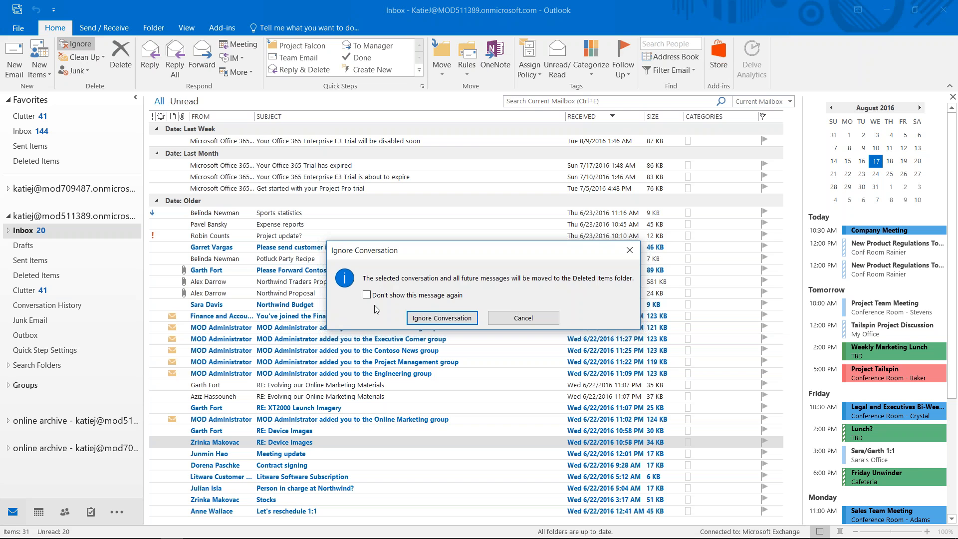
click(440, 321)
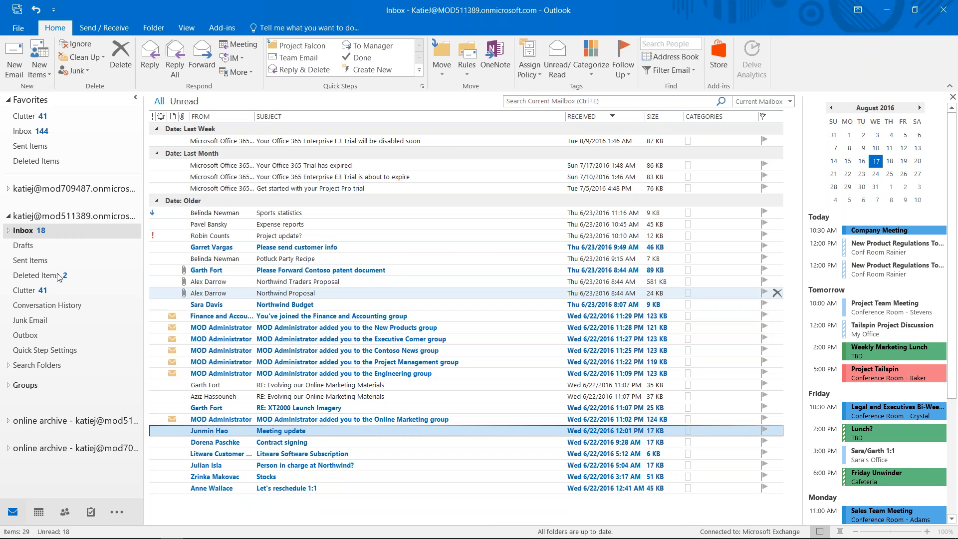
click(25, 277)
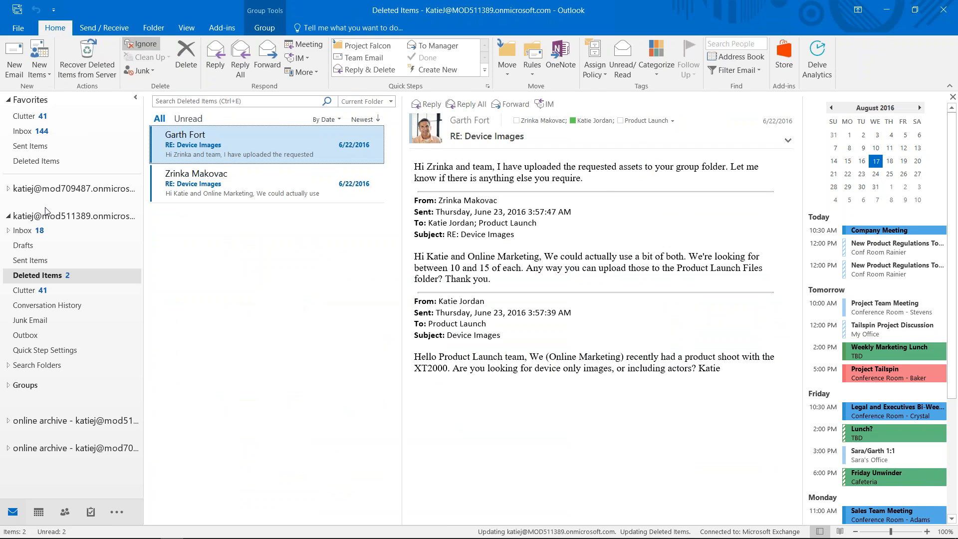
click(23, 230)
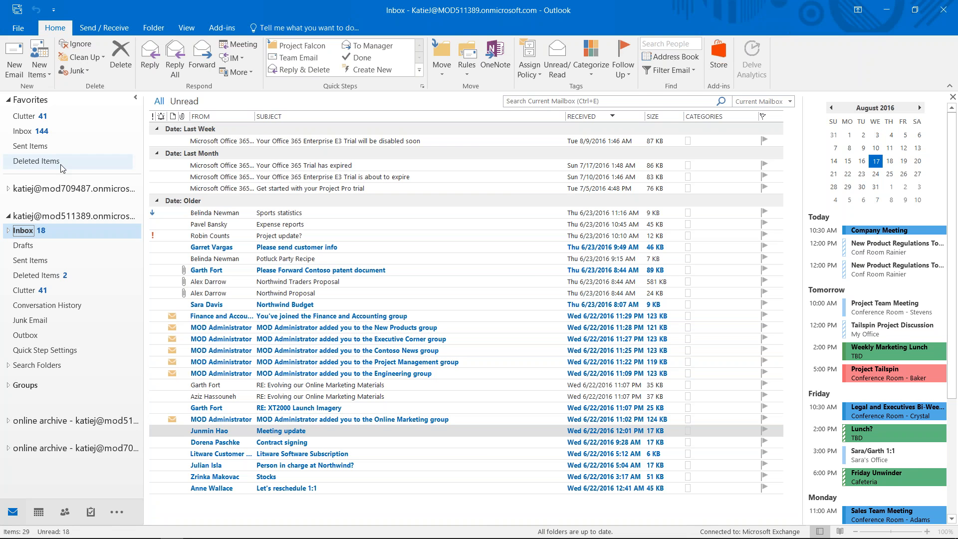
Expand the Inbox to view its Project Falcon subfolder and return to the Inbox
click(103, 57)
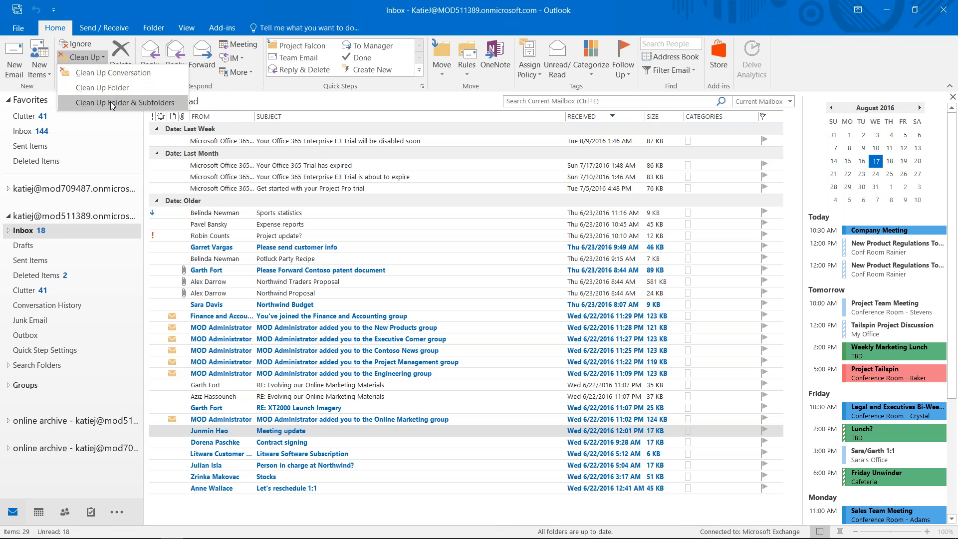
click(5, 232)
click(8, 230)
click(45, 245)
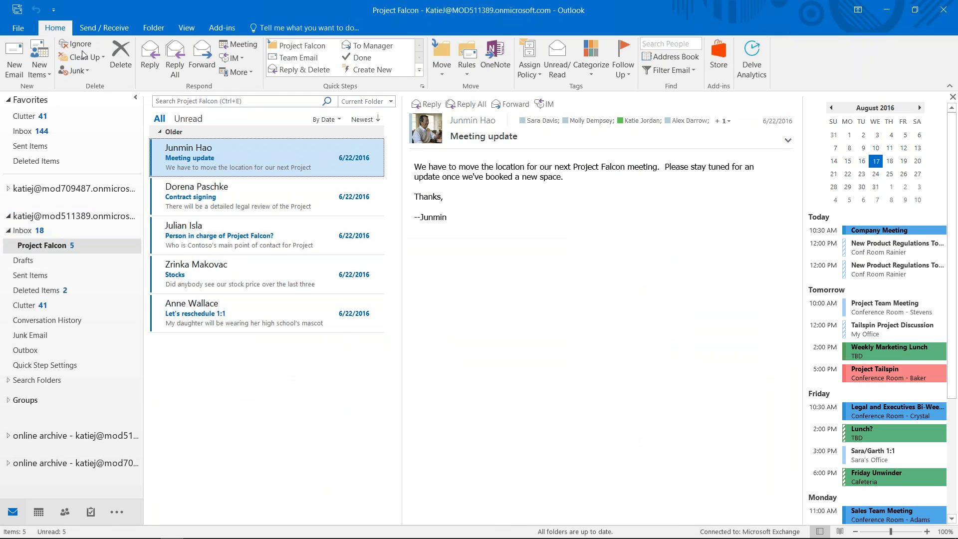
click(188, 28)
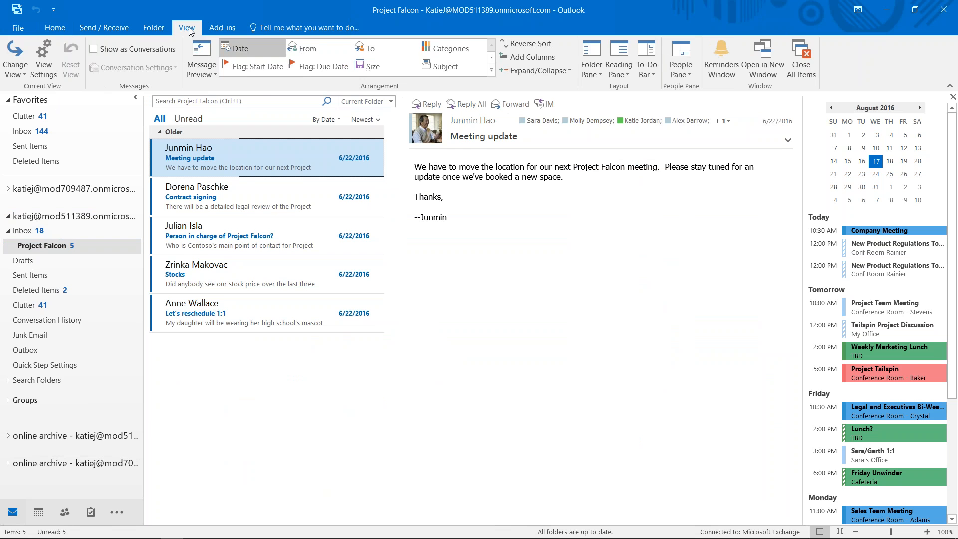
click(57, 29)
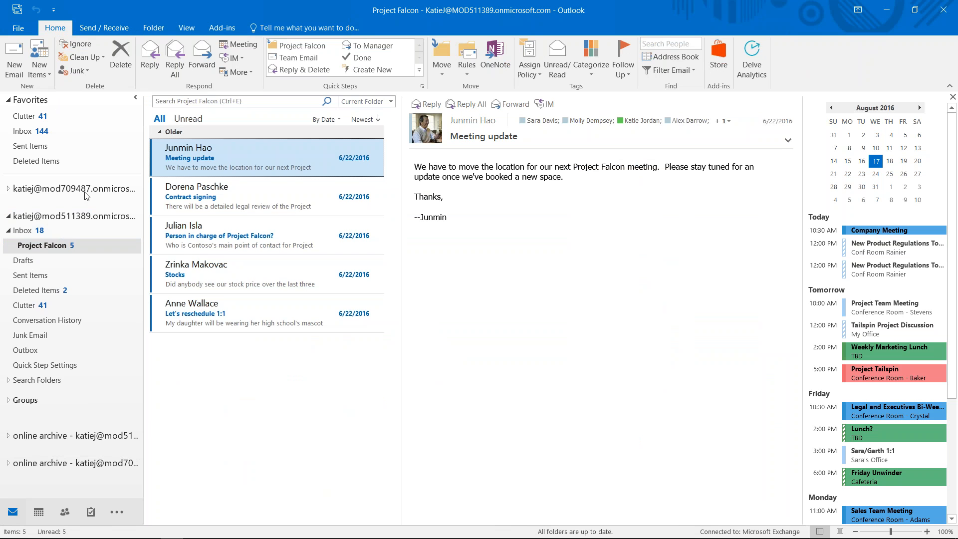
click(31, 230)
Start Clean Up Folder & Subfolders for the Inbox and review the Conversation Clean Up settings
click(100, 58)
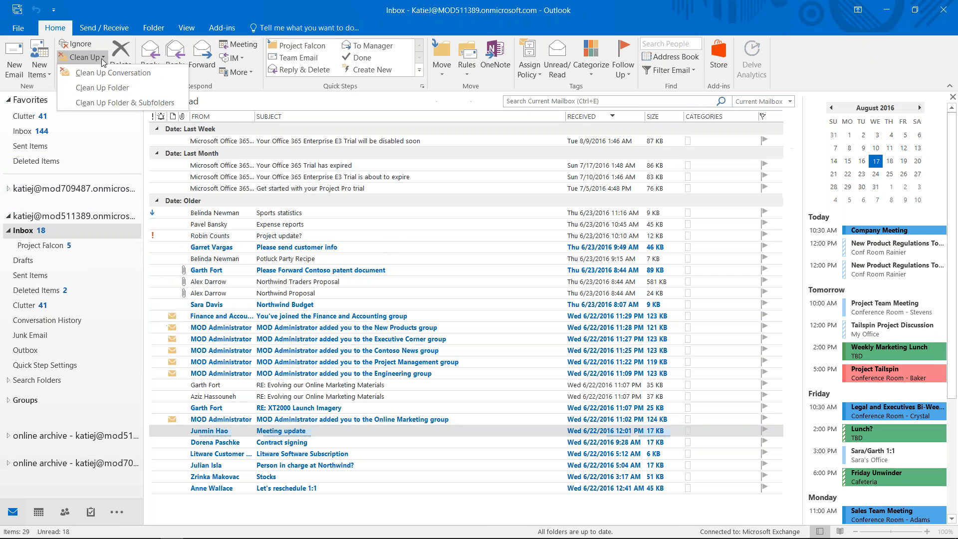
click(110, 103)
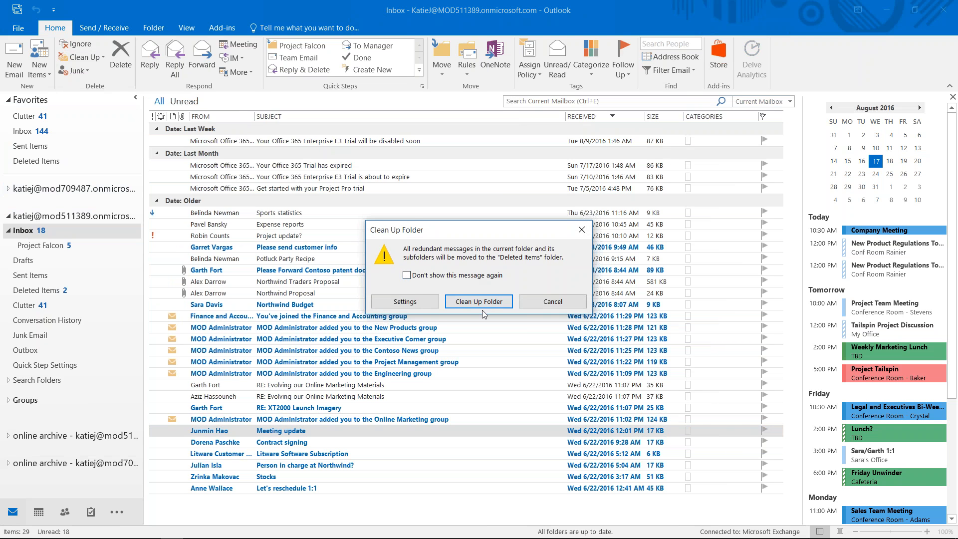
click(426, 306)
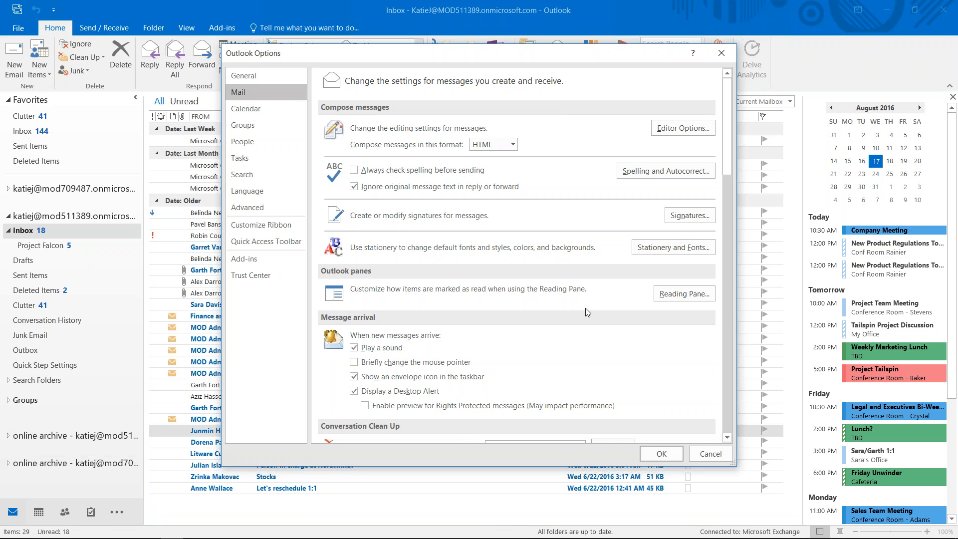
scroll(585, 308, down, 4)
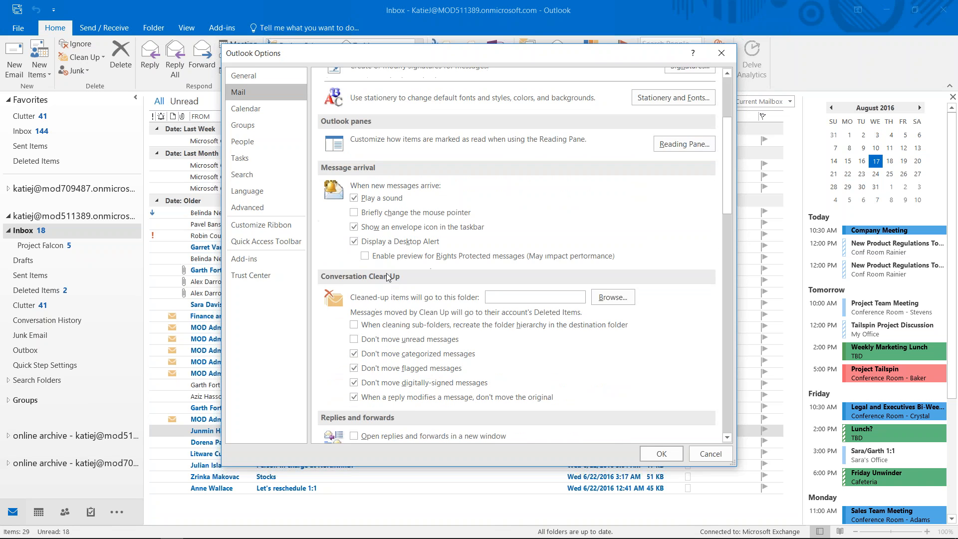
scroll(387, 276, down, 1)
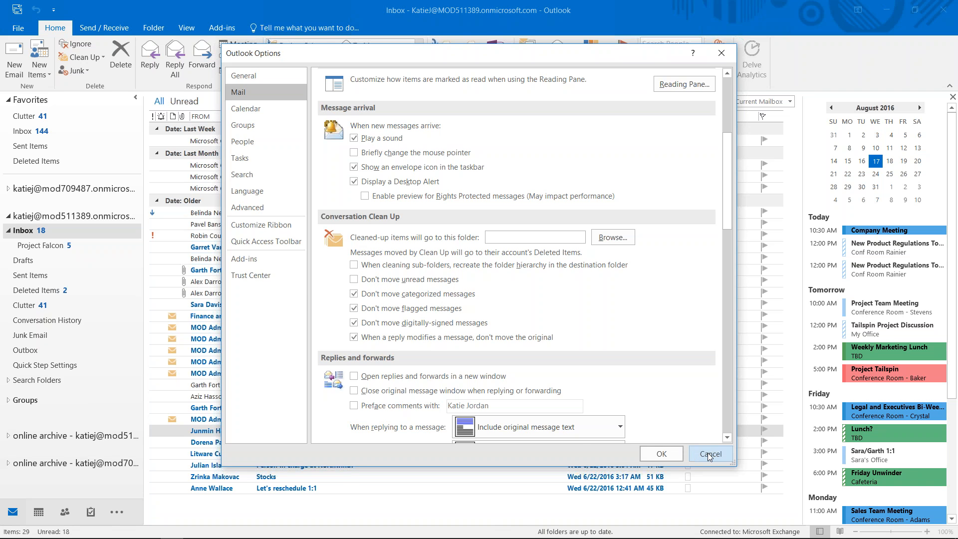
click(660, 454)
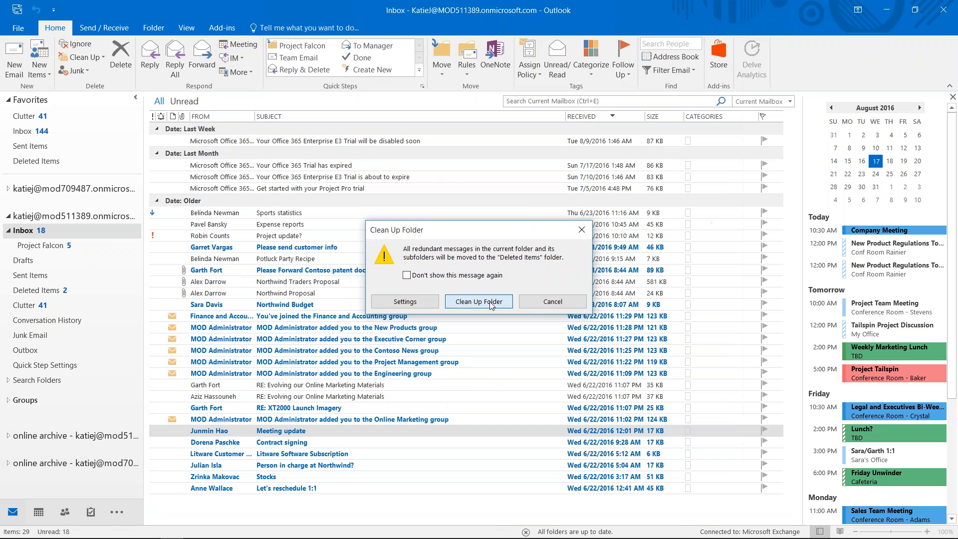
Run the cleanup of the Inbox and its subfolders, check the Deleted Items folder, and return to the Inbox
click(490, 303)
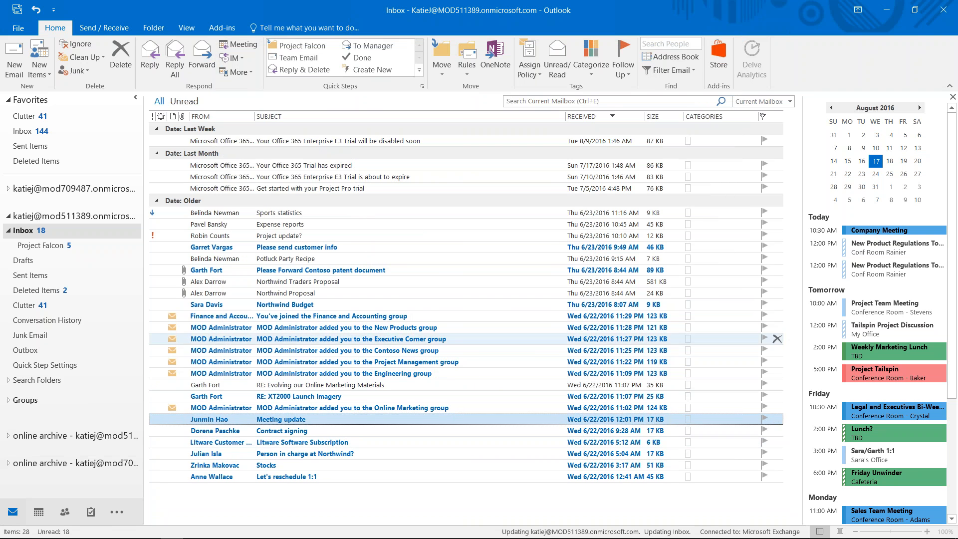
click(52, 293)
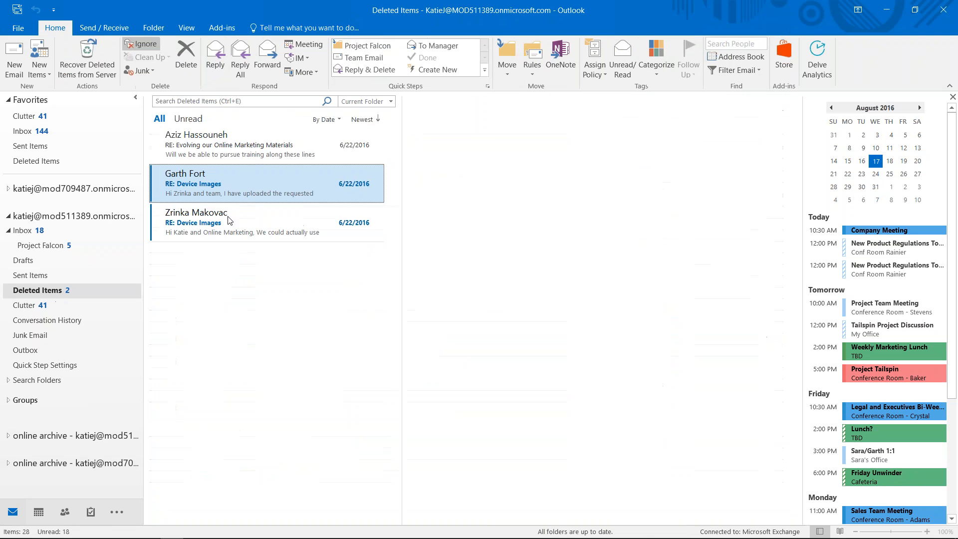
click(23, 231)
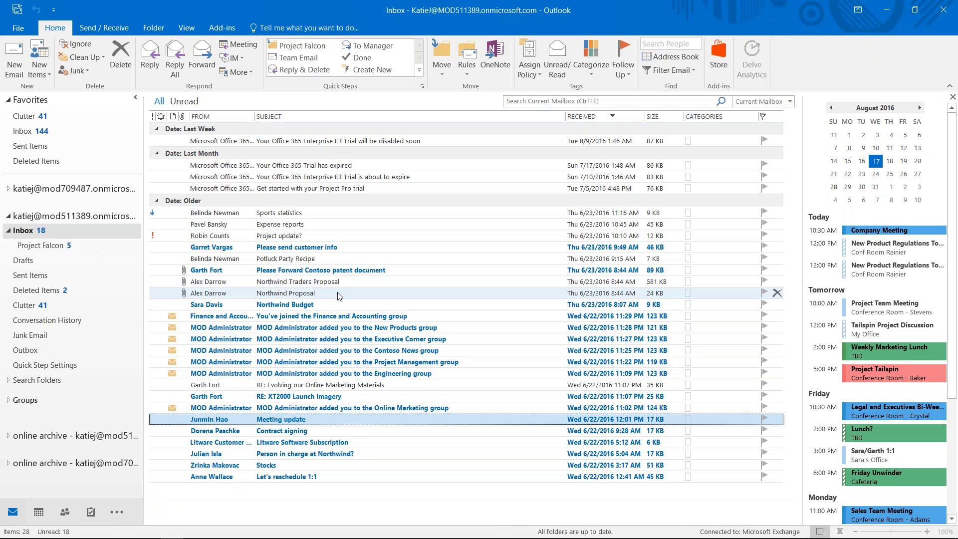
click(104, 56)
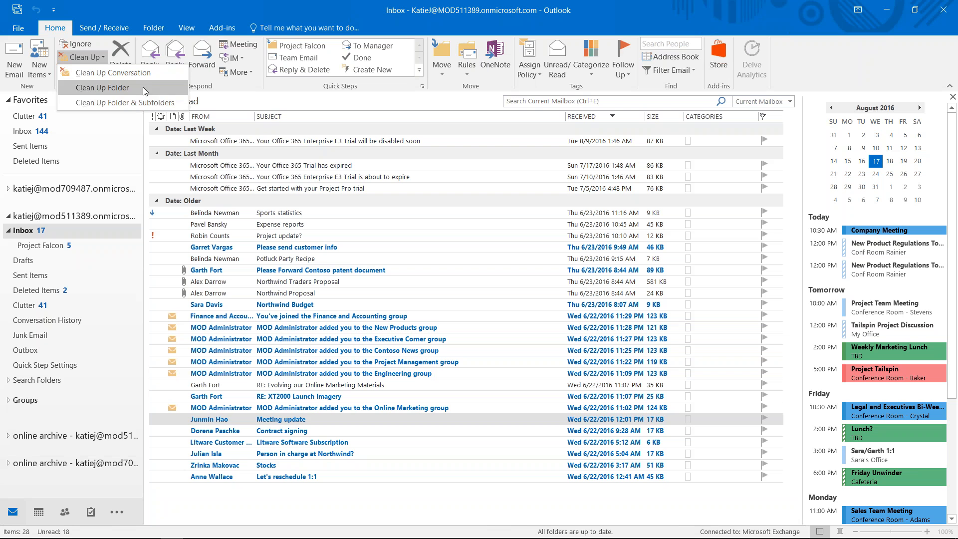
click(141, 102)
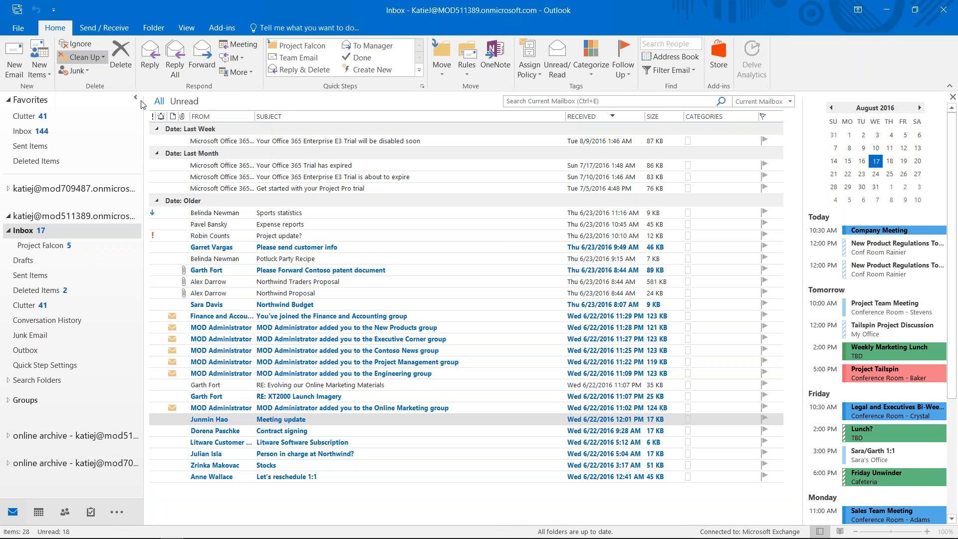
click(549, 303)
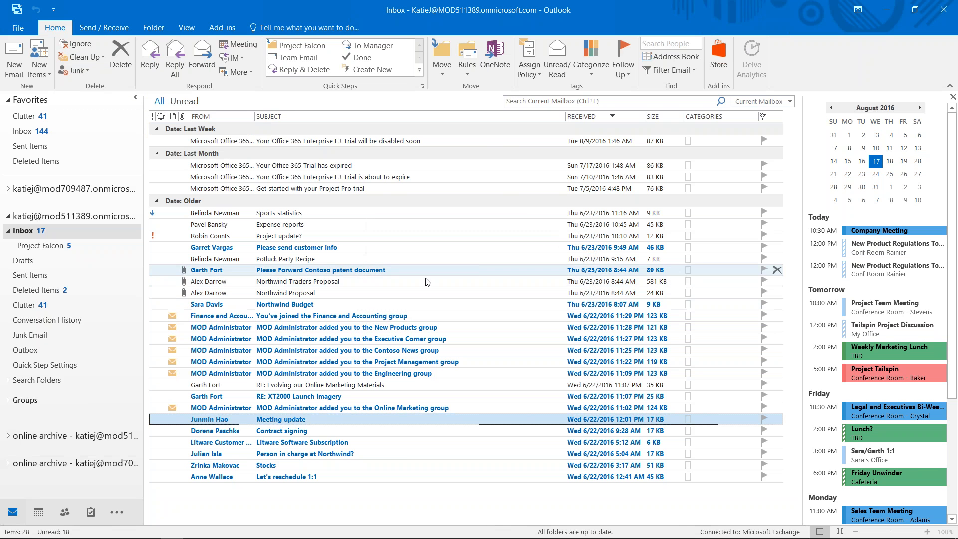
Open the Outlook mail options and examine the Conversation Clean Up settings
click(19, 28)
click(32, 189)
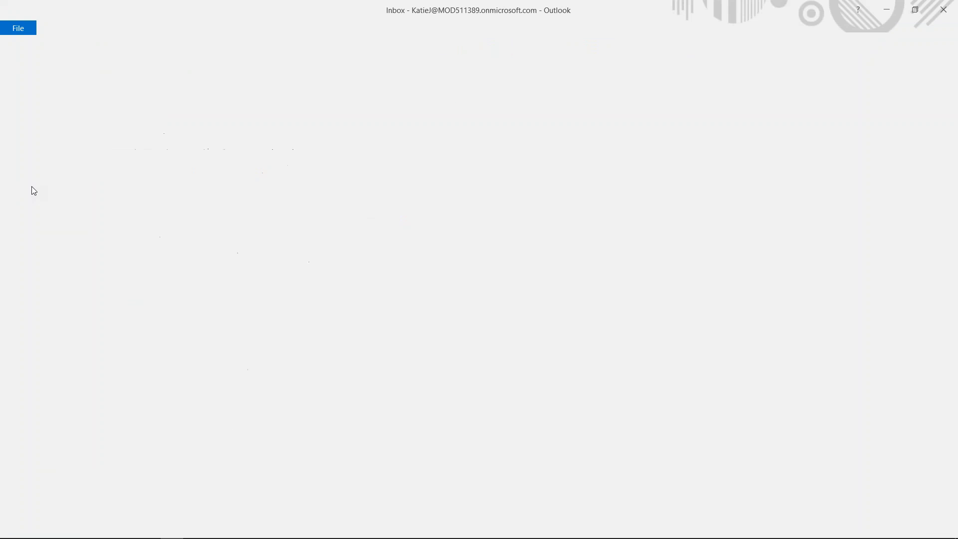
click(238, 92)
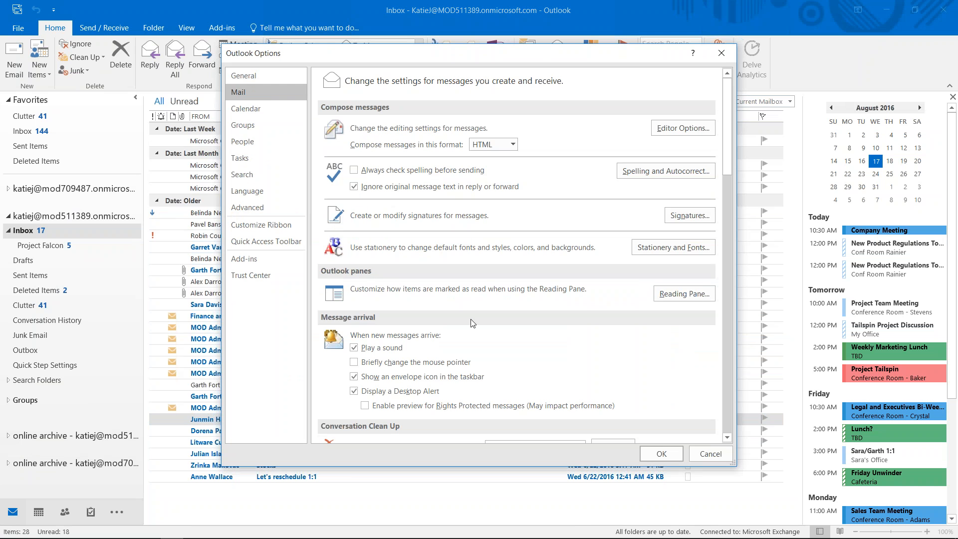
scroll(472, 323, down, 5)
scroll(473, 323, down, 1)
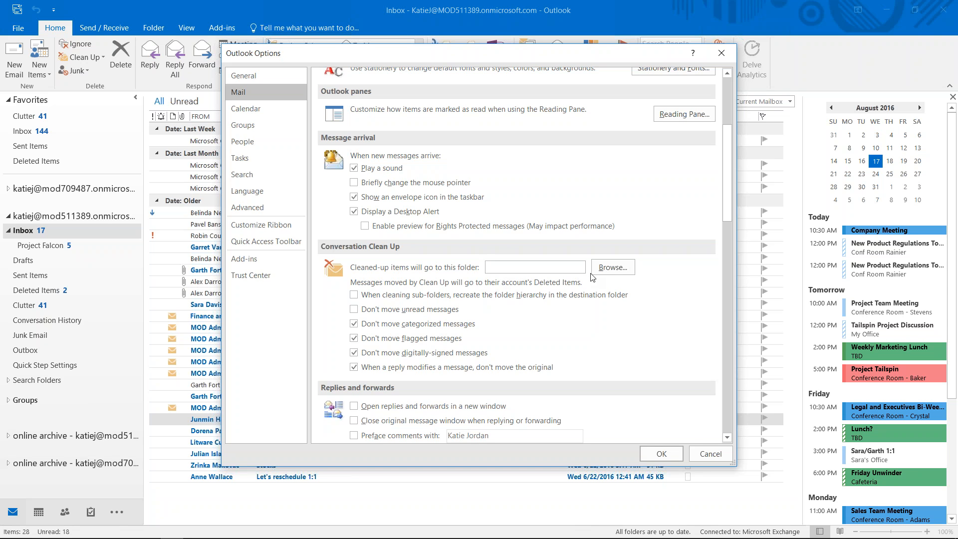
Close the Outlook options without saving and widen the From column in the Inbox message list
click(714, 458)
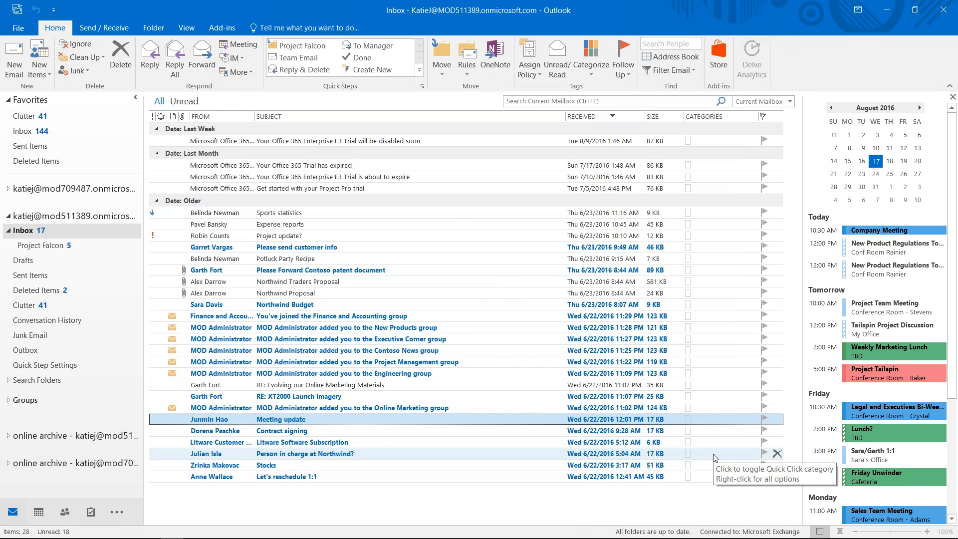
click(91, 72)
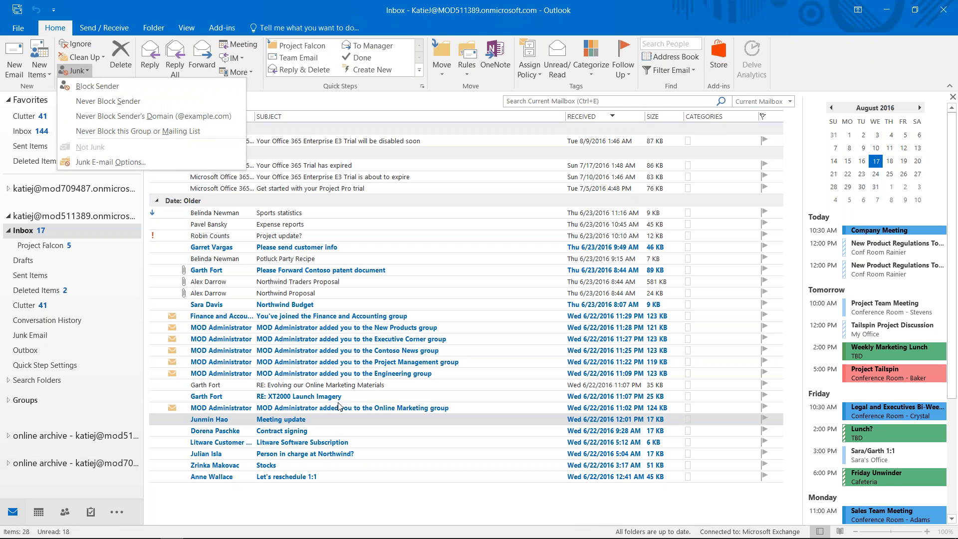
click(233, 330)
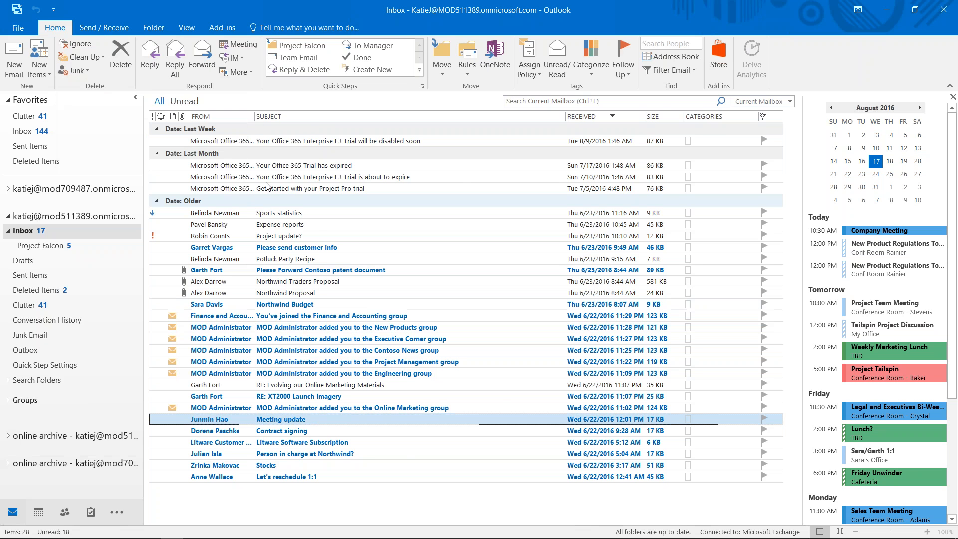
drag(255, 116, 309, 118)
Open the Junk E-mail Options from the New Products group message and review the protection levels and Safe Senders list
click(264, 327)
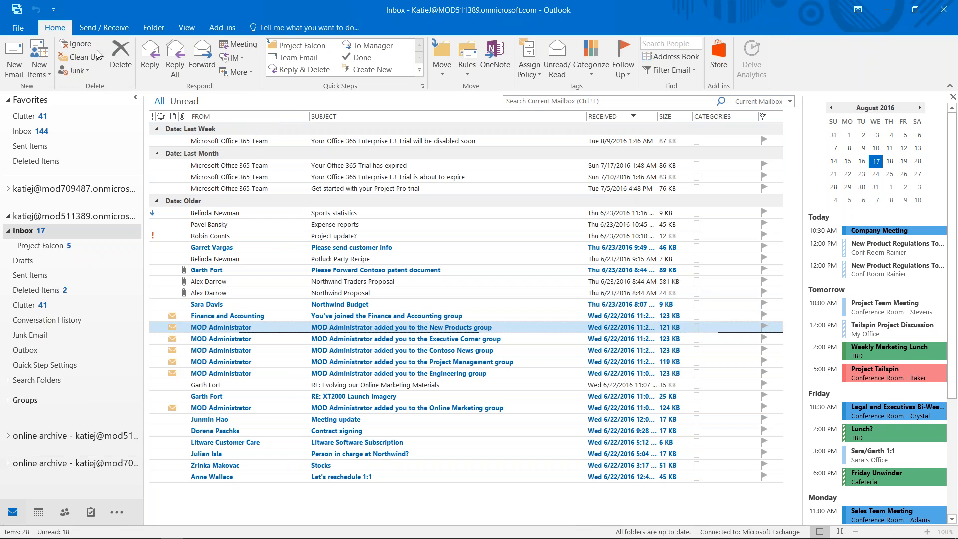
click(89, 74)
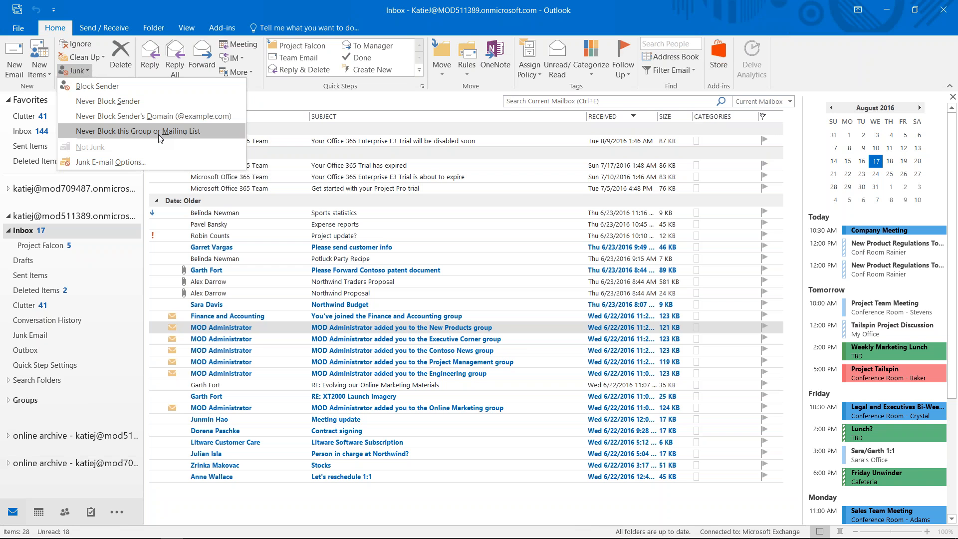
click(119, 162)
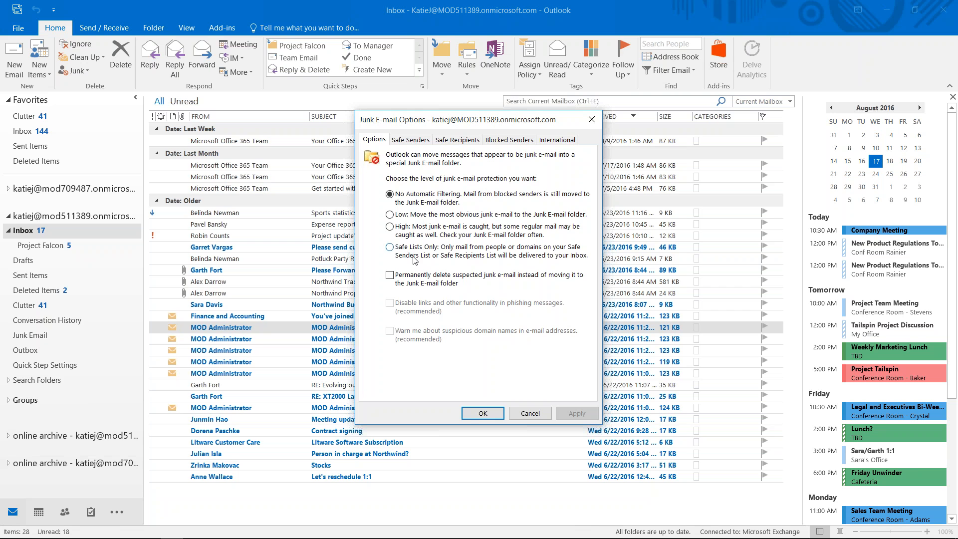
click(410, 141)
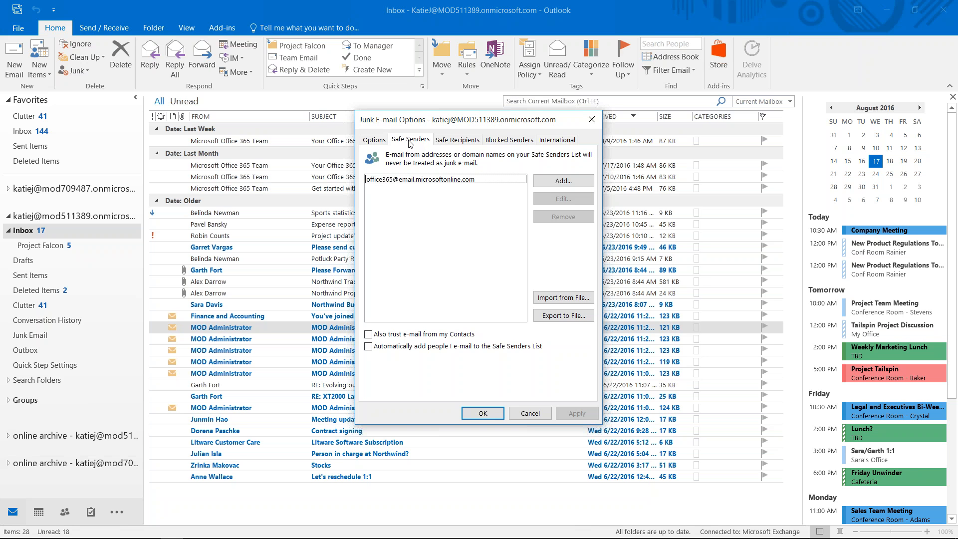
click(530, 413)
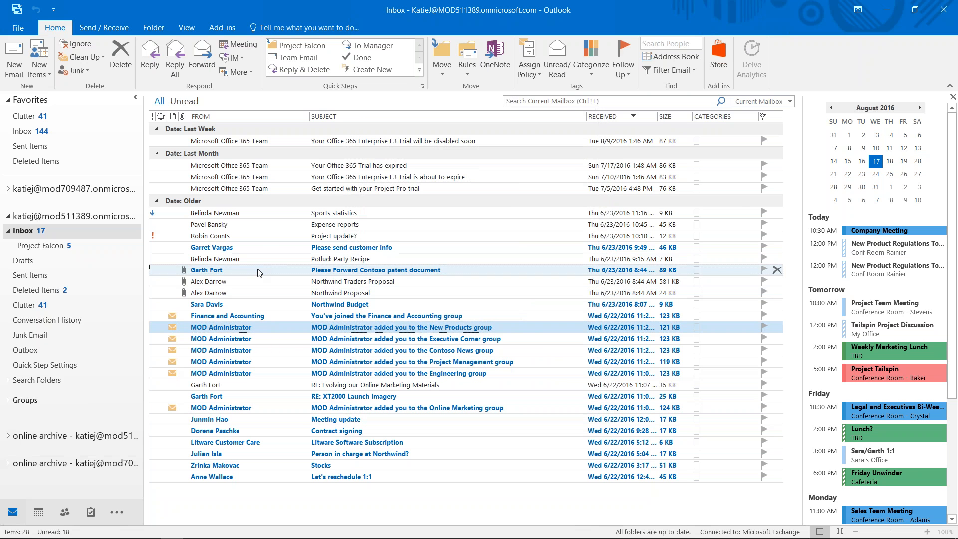
Review the junk commands available for the "Please Forward Contoso patent document" message
right_click(258, 270)
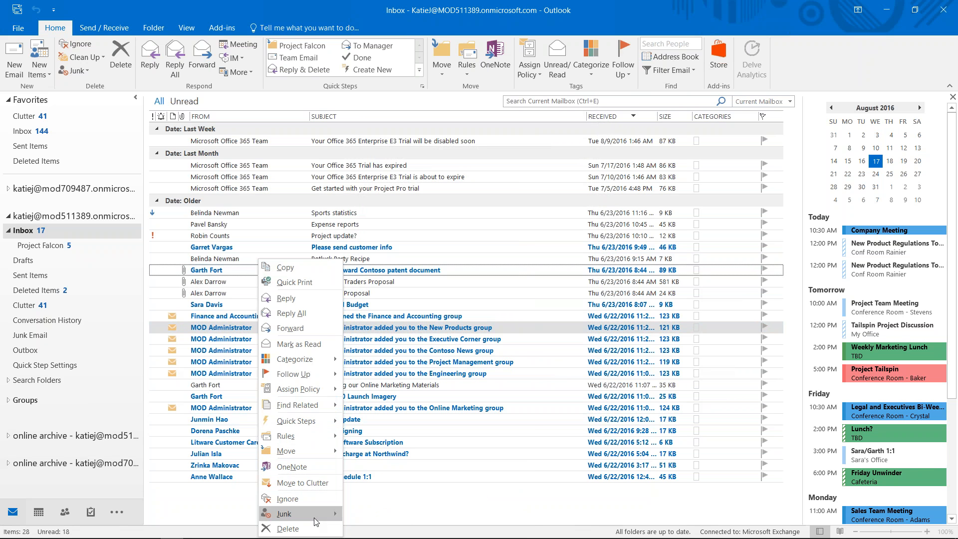
mouse_move(318, 514)
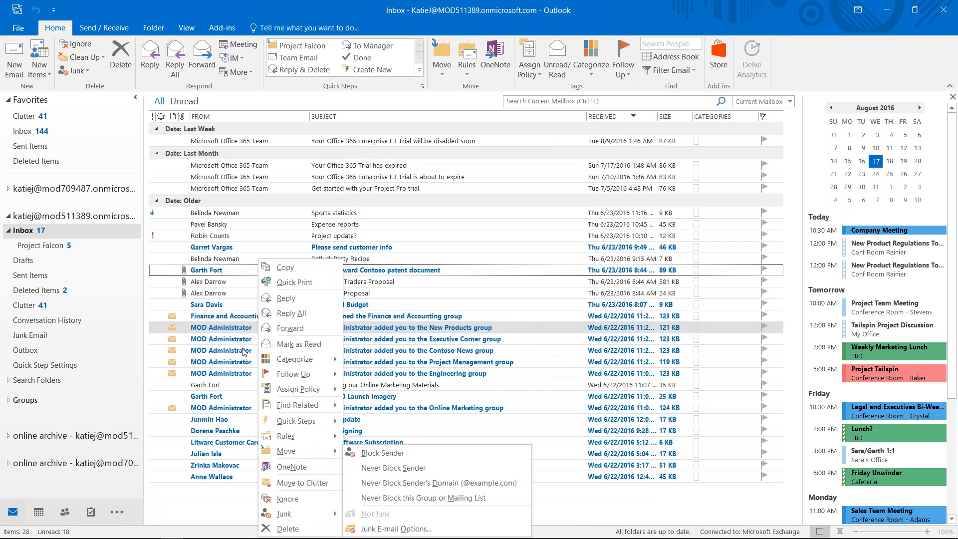
click(232, 272)
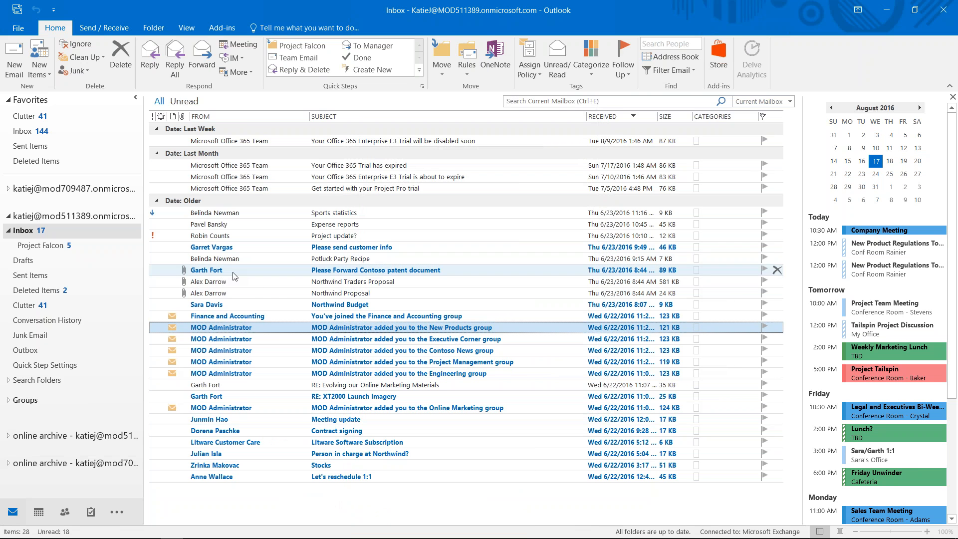
Reopen the Junk E-mail Options and examine the Safe Senders, Safe Recipients and Blocked Senders lists, leaving without changes
click(74, 70)
click(139, 167)
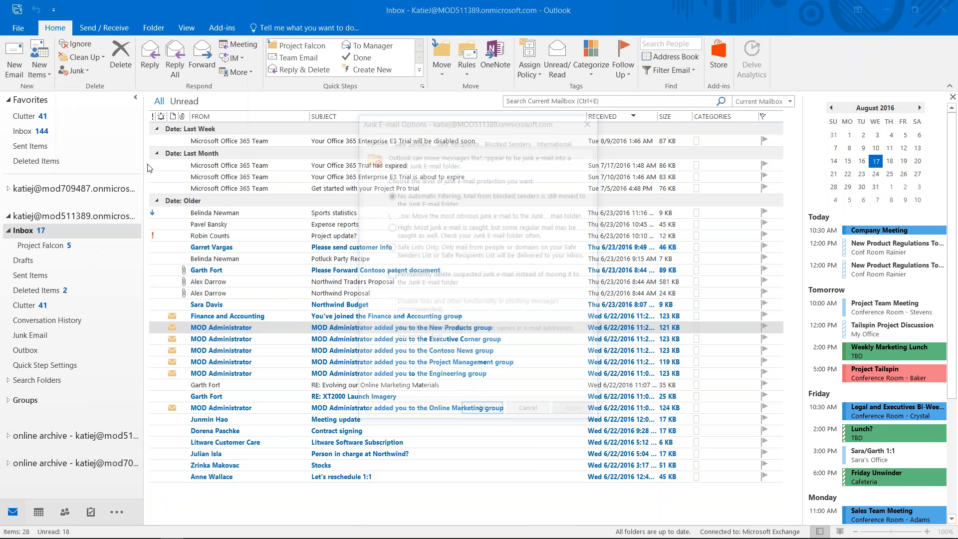
click(417, 140)
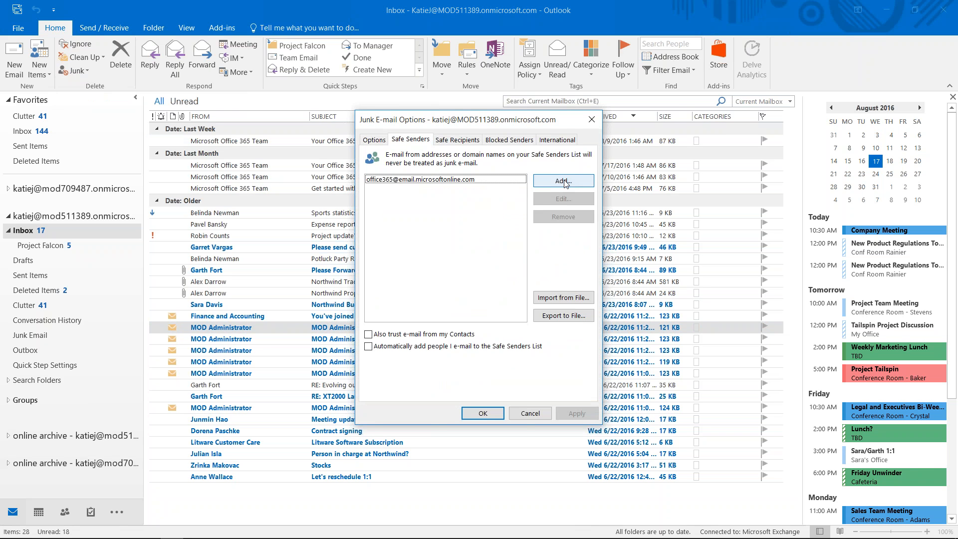
click(516, 194)
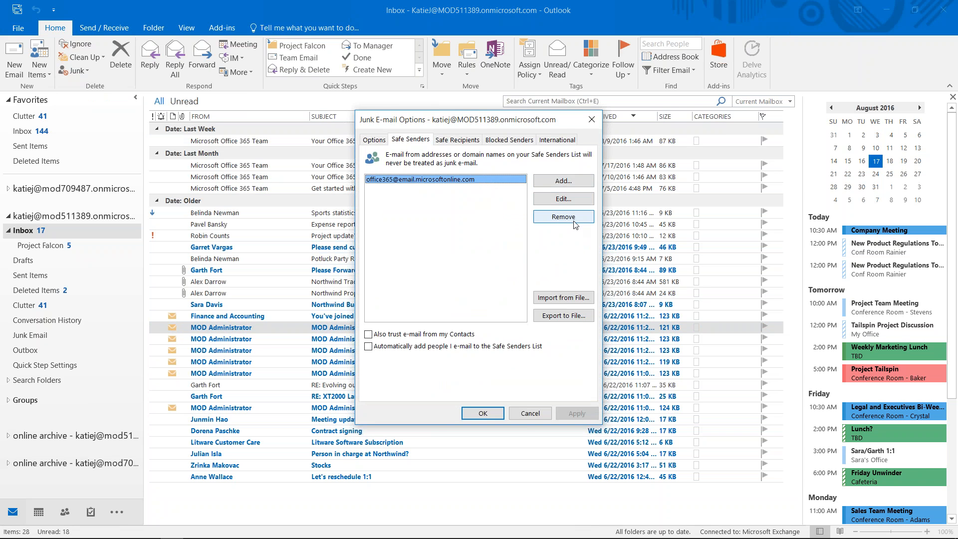
click(458, 140)
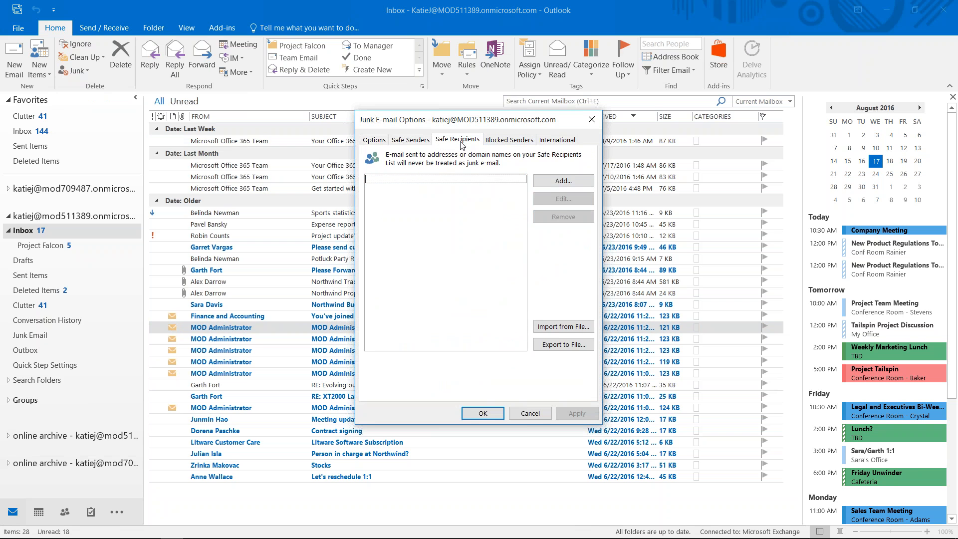
click(514, 141)
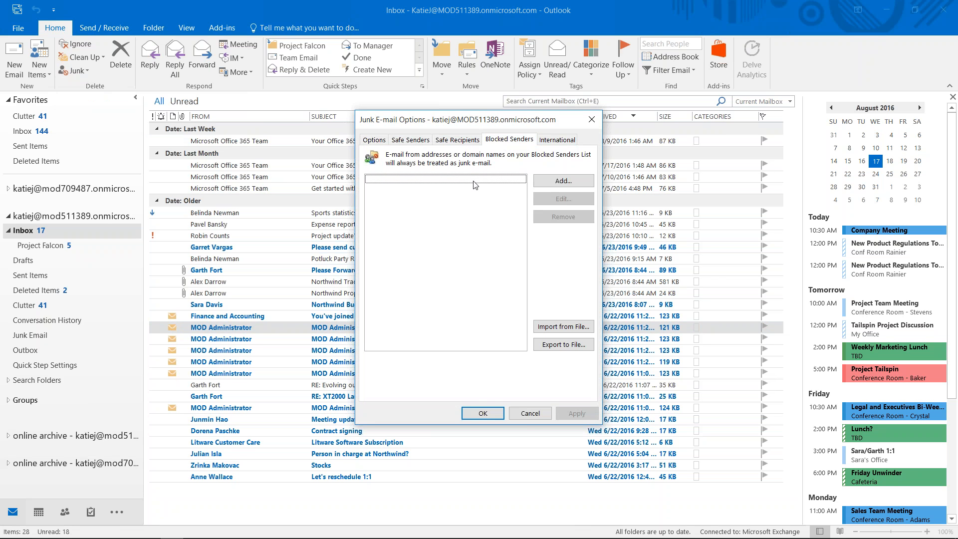
click(530, 413)
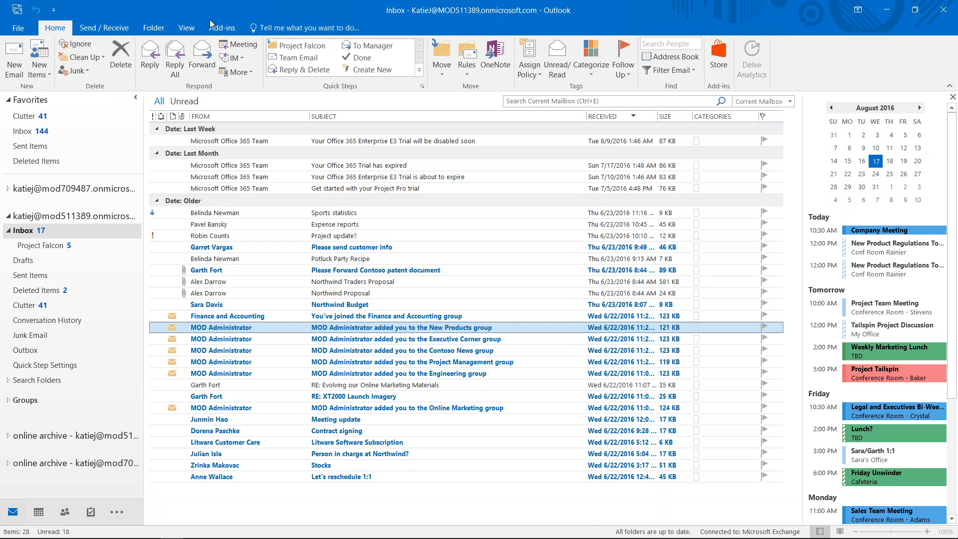
Open Rules and Alerts for the Inbox, look at the alert and e-mail rule management, and cancel
click(464, 75)
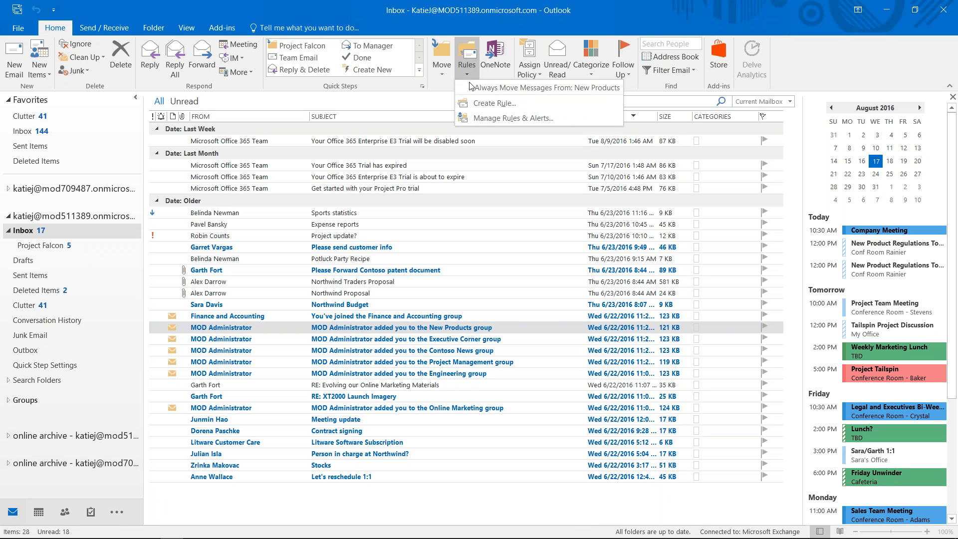
click(486, 121)
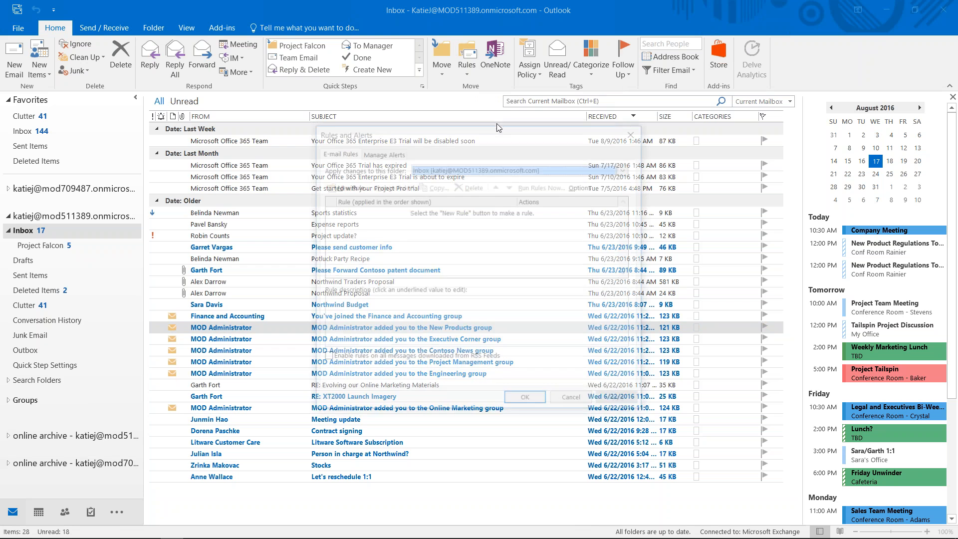
click(394, 156)
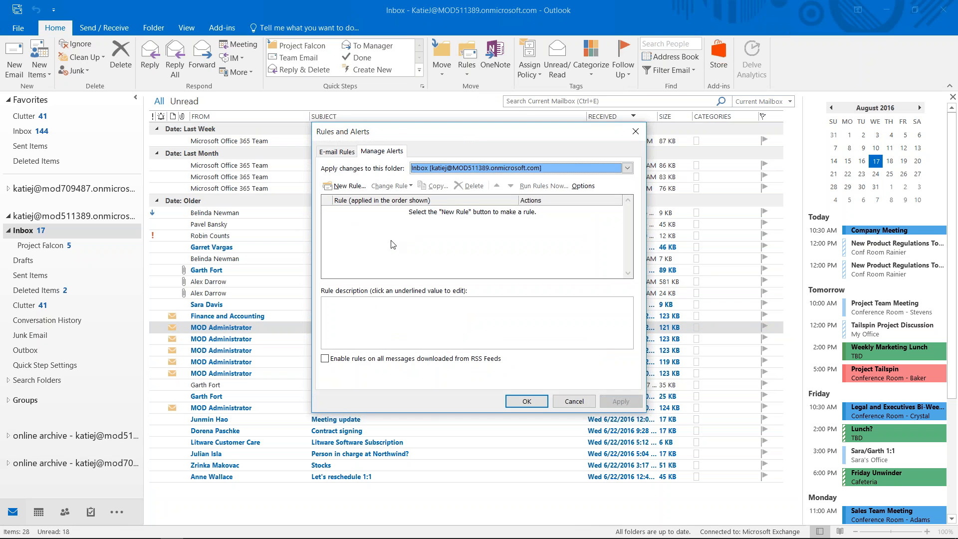
click(328, 156)
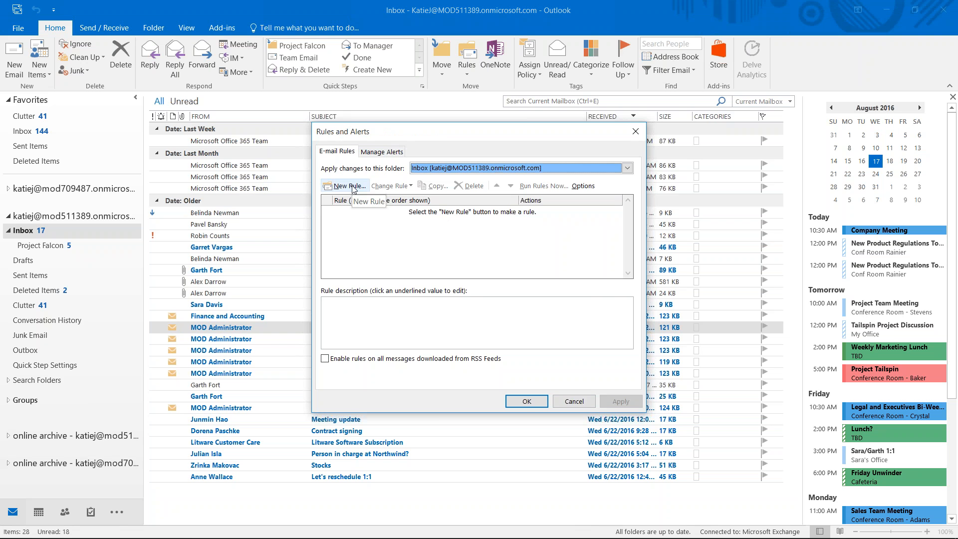
click(573, 402)
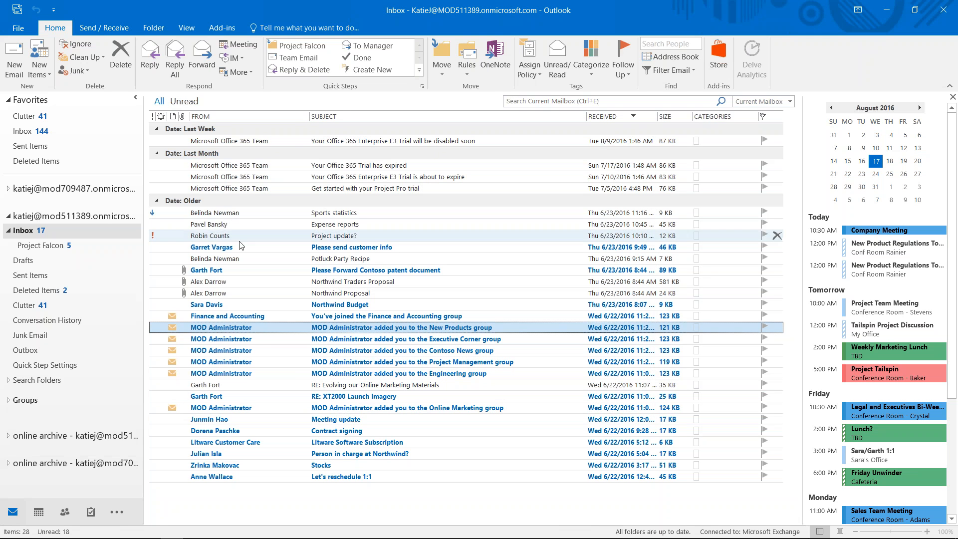
Set the "Sports statistics" conversation to always move to a new folder named Sports Stats under Deleted Items
click(269, 215)
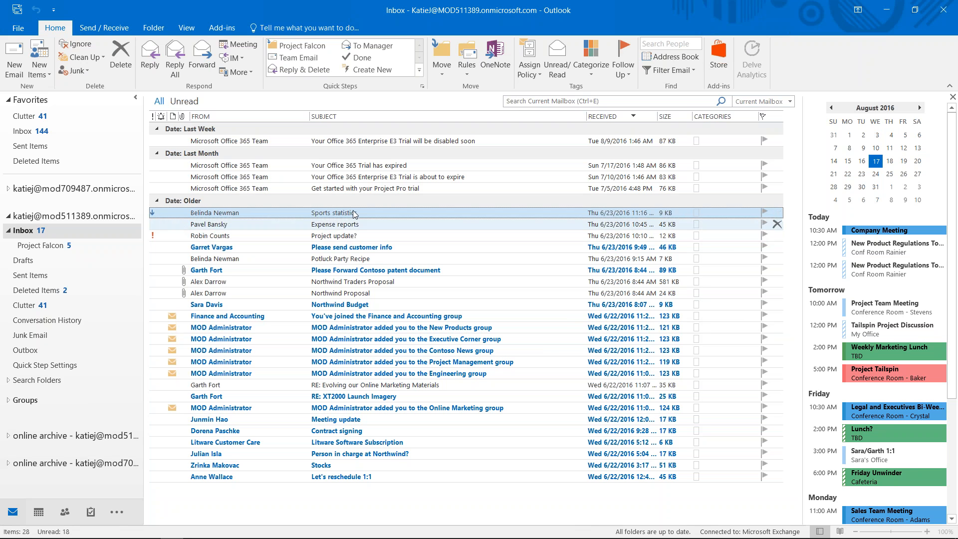
click(467, 70)
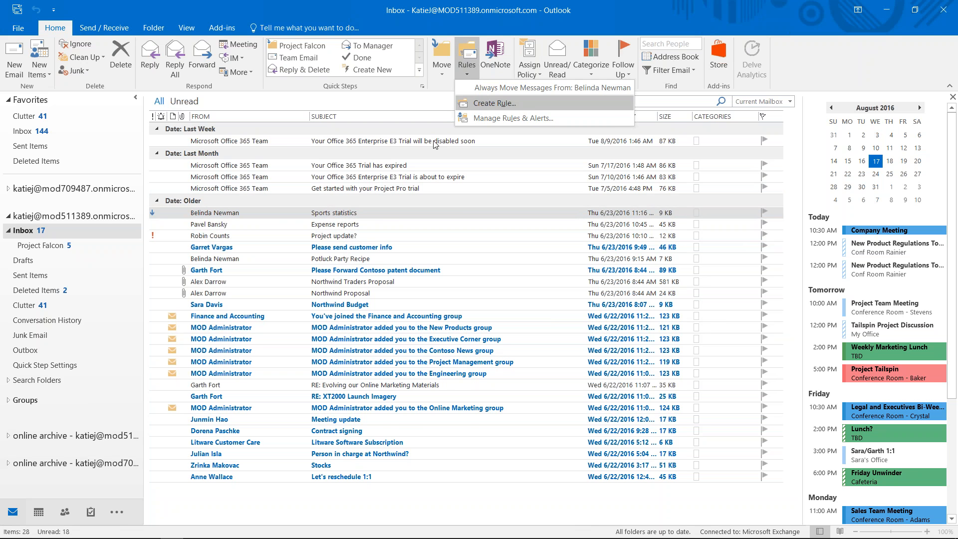
right_click(380, 216)
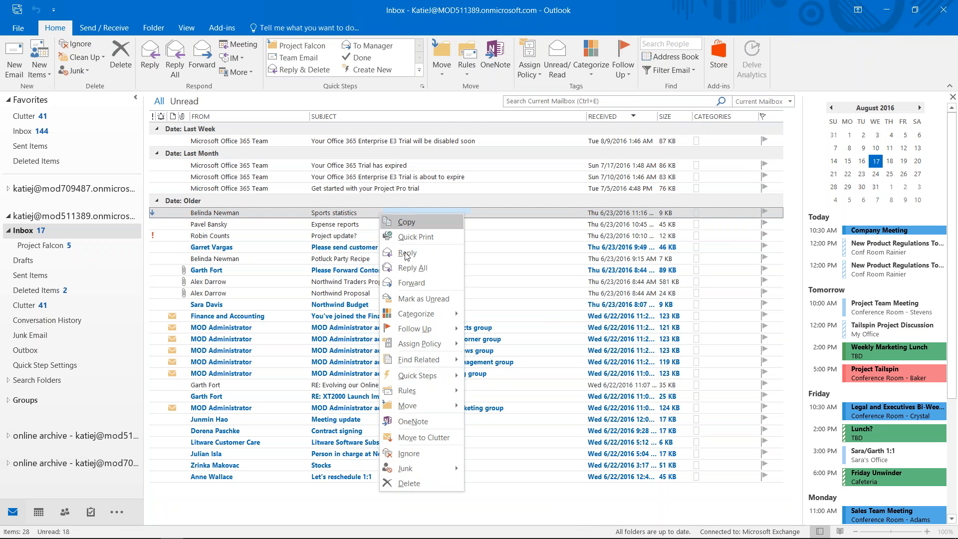
mouse_move(422, 411)
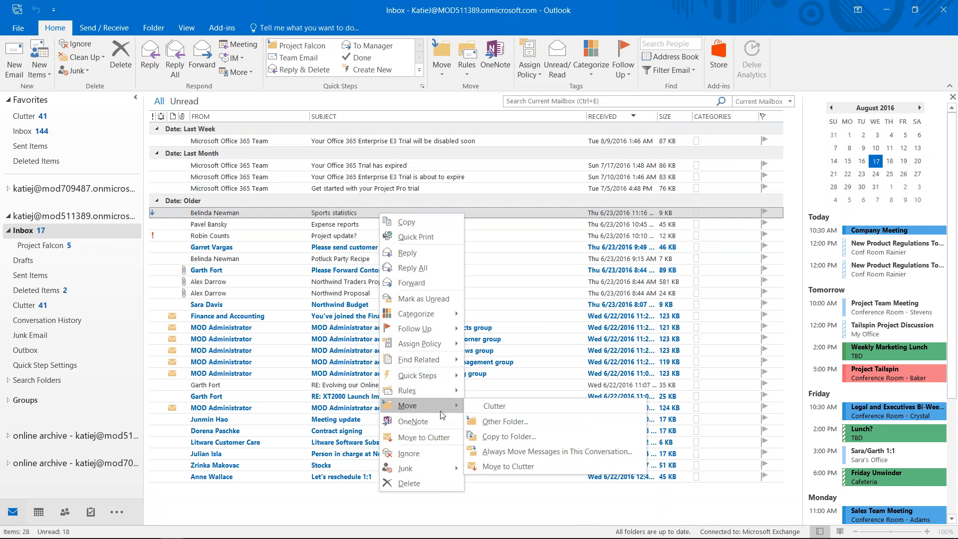
click(535, 455)
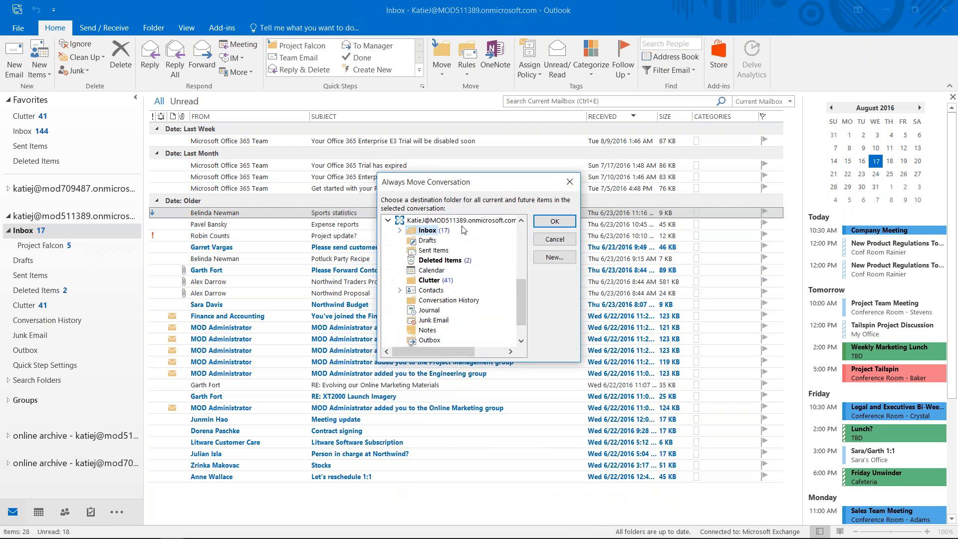
click(438, 262)
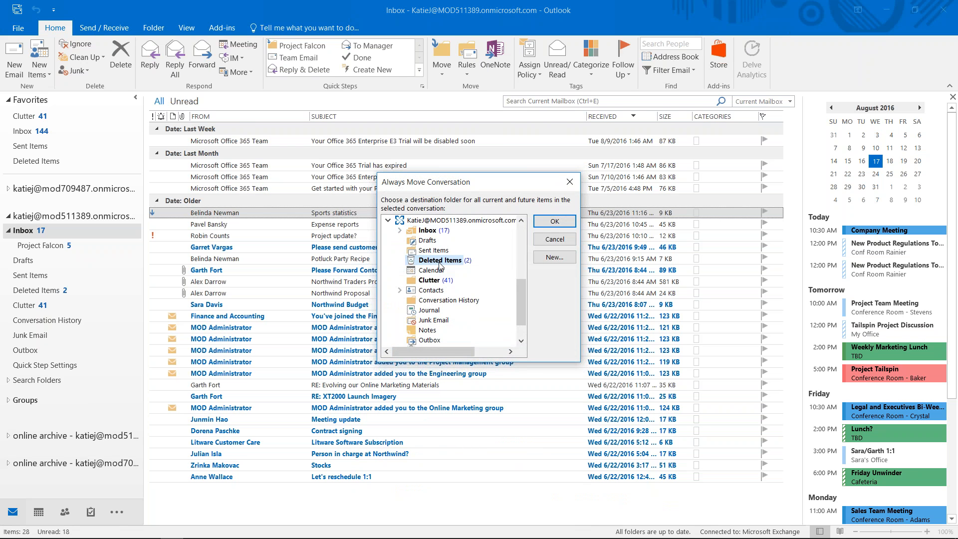
click(565, 261)
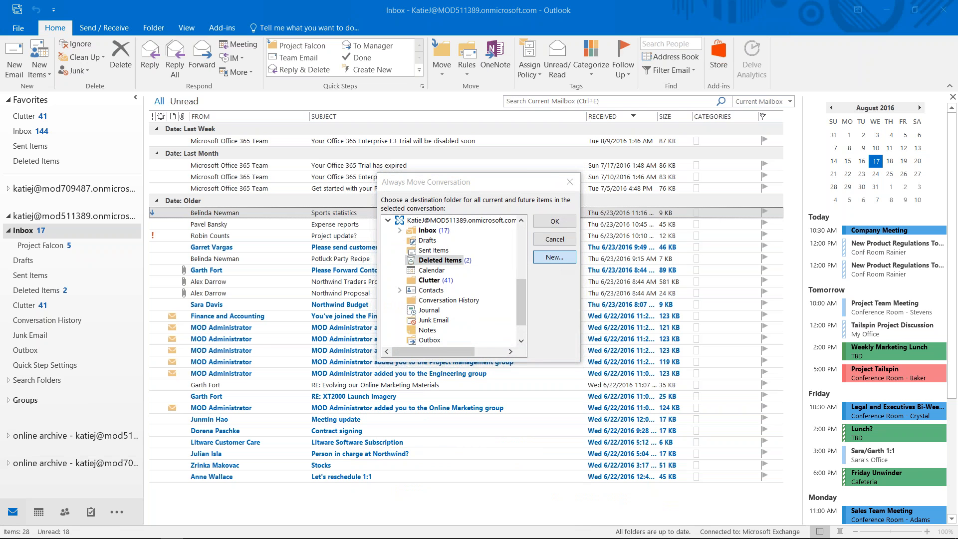
text(Sport)
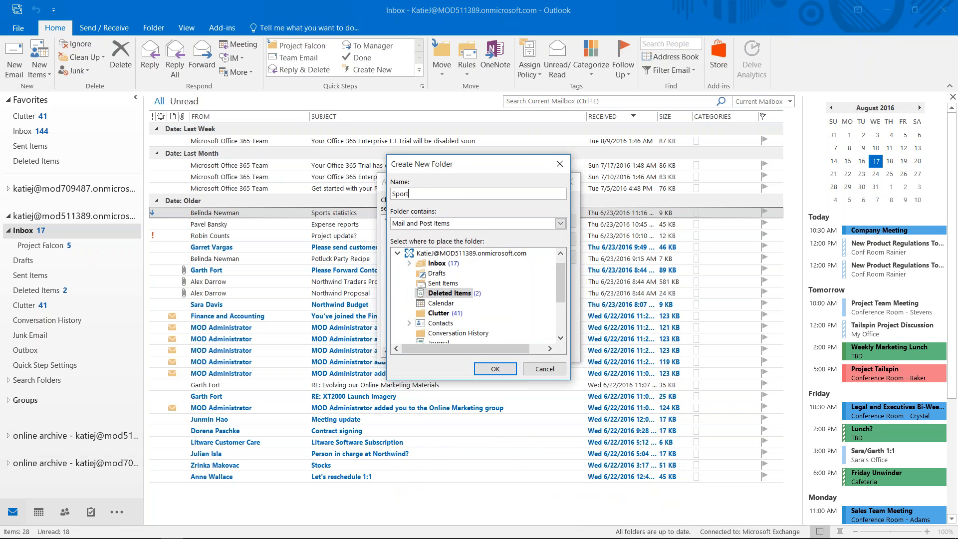
text(s Stats)
click(478, 371)
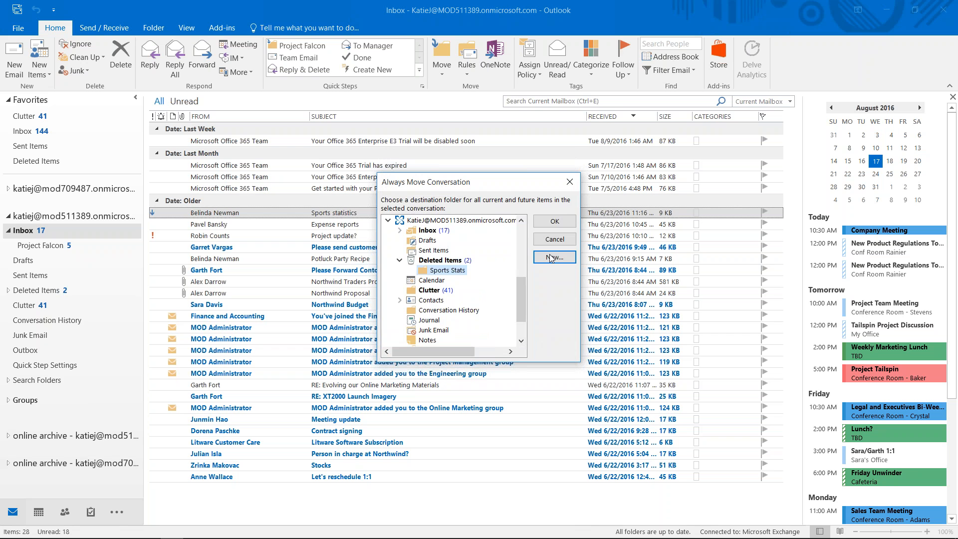
click(566, 222)
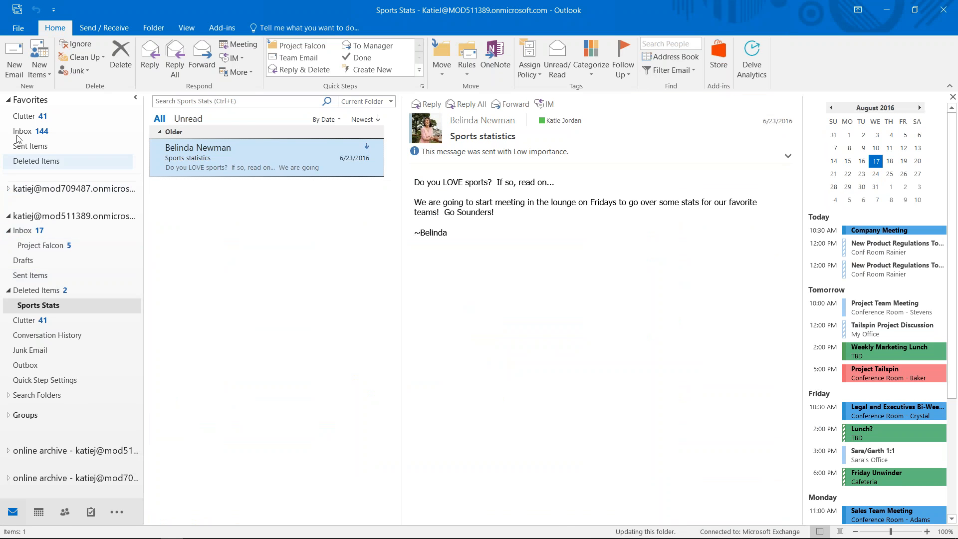
Start a new Inbox rule from the "Move messages from someone to a folder" template
click(26, 230)
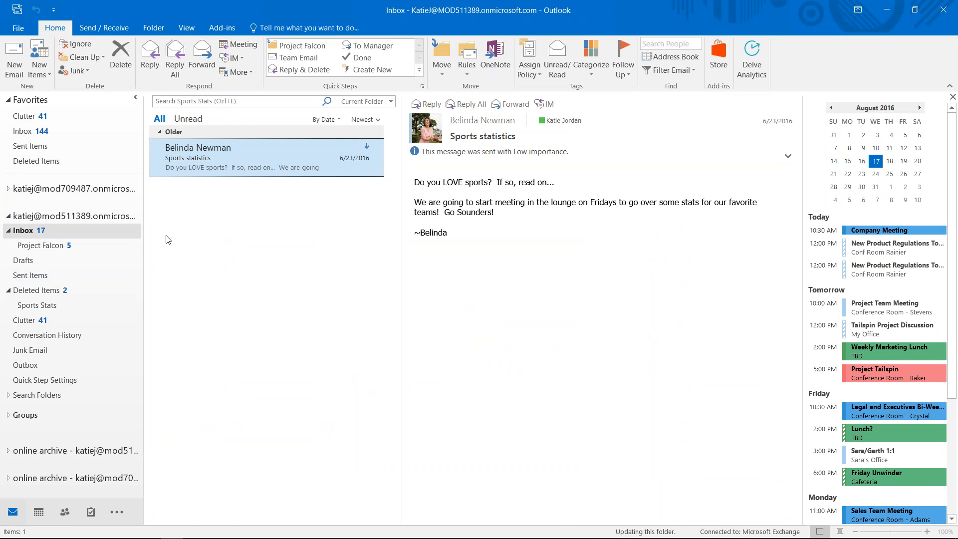
click(466, 78)
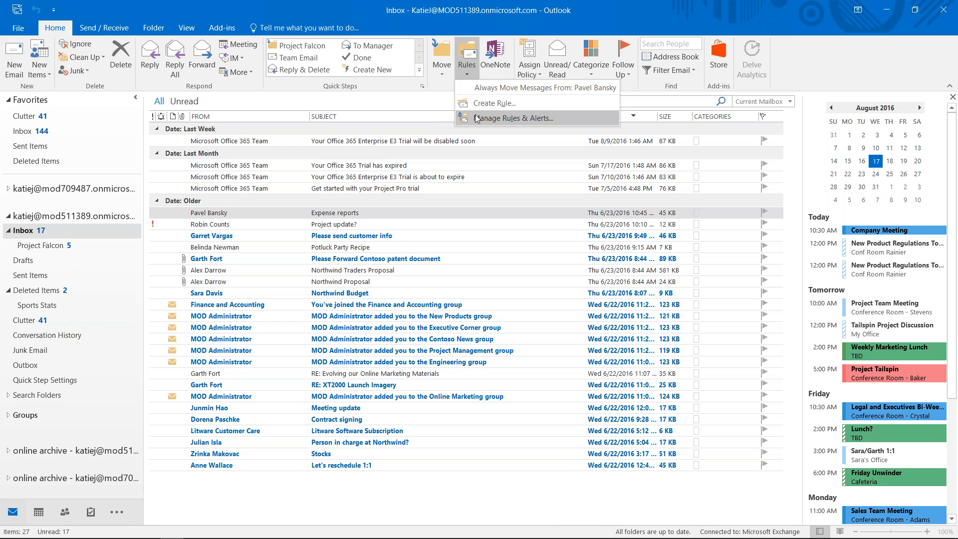
right_click(395, 213)
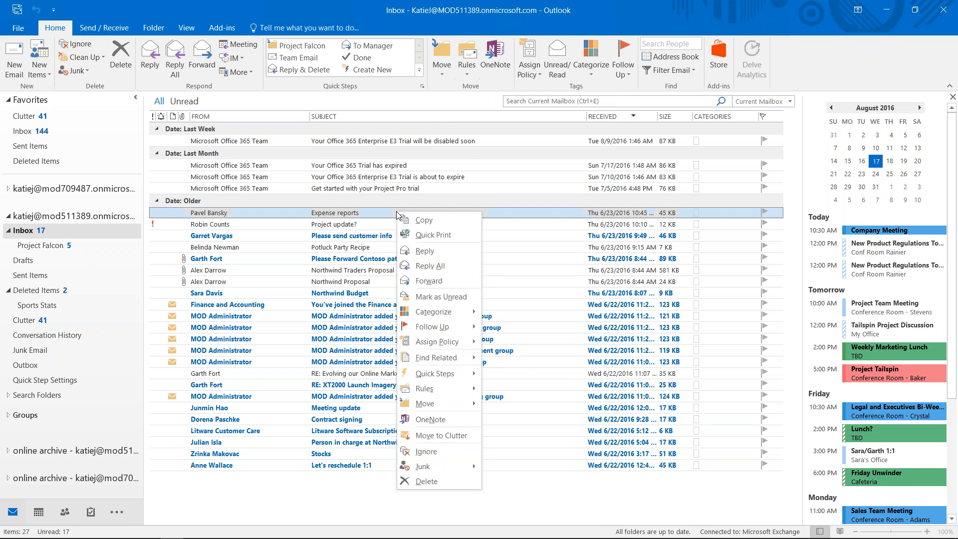
click(467, 77)
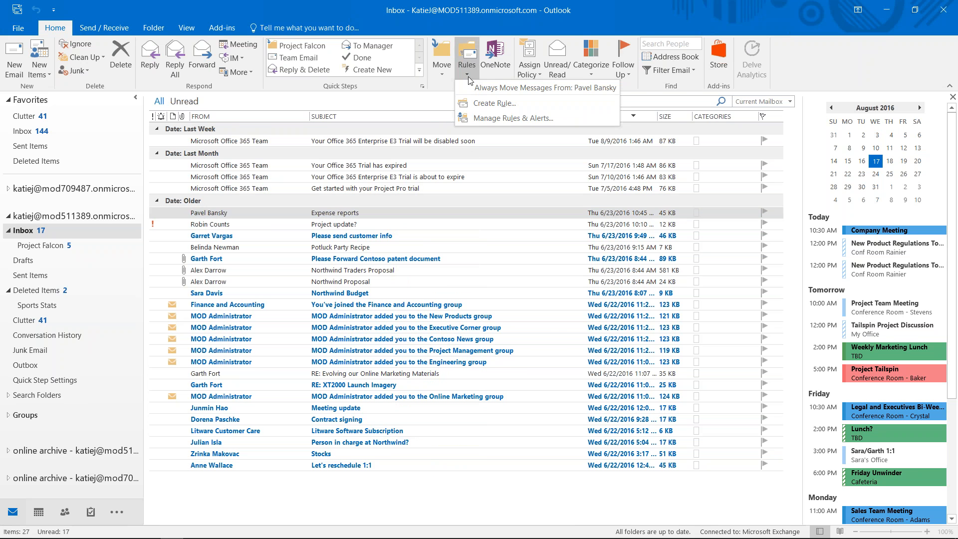
click(492, 119)
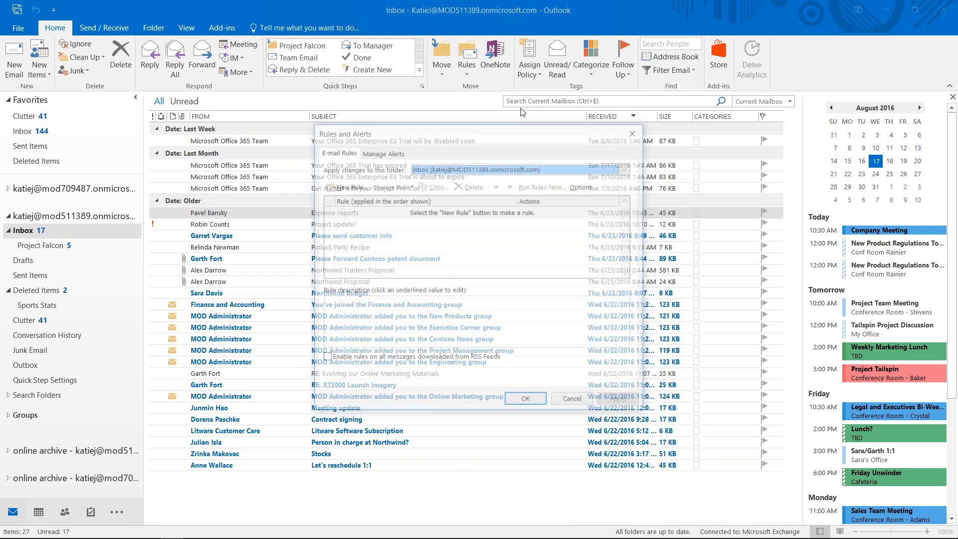
click(441, 216)
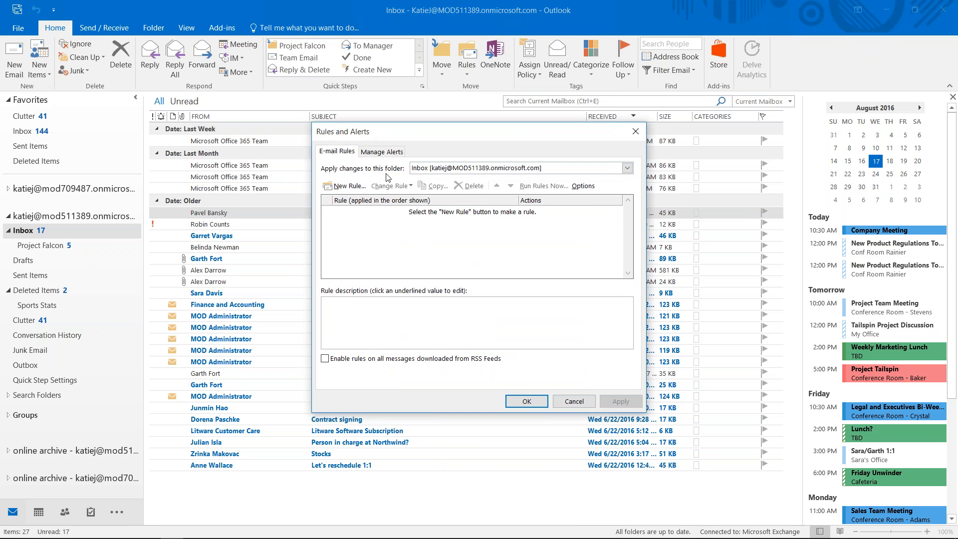
click(342, 187)
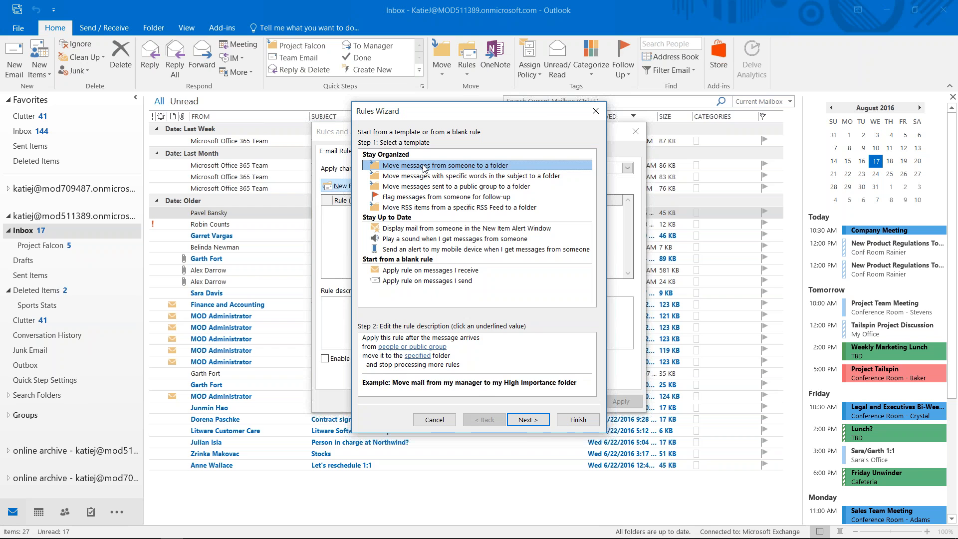
click(530, 419)
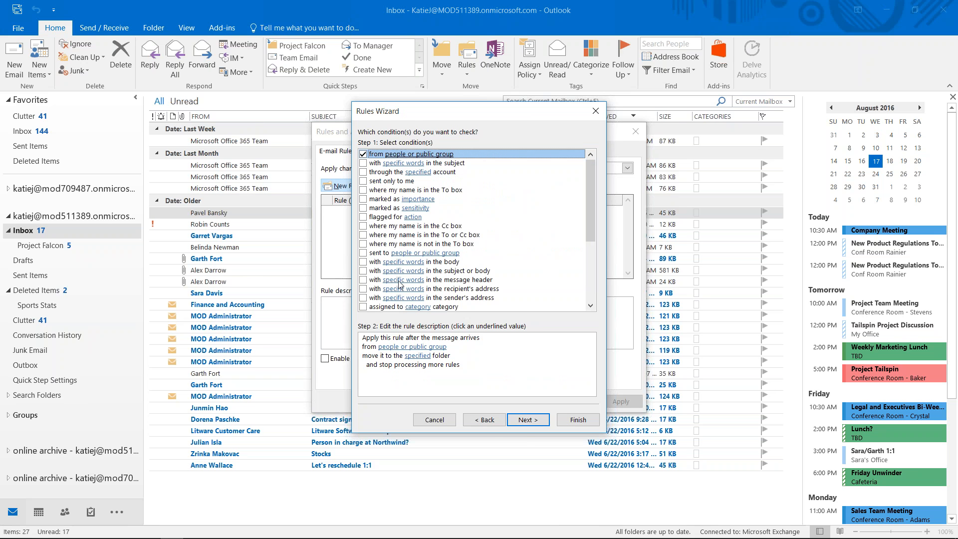
Set the rule's sender condition to the intended person by looking up their name in the Global Address List
click(530, 424)
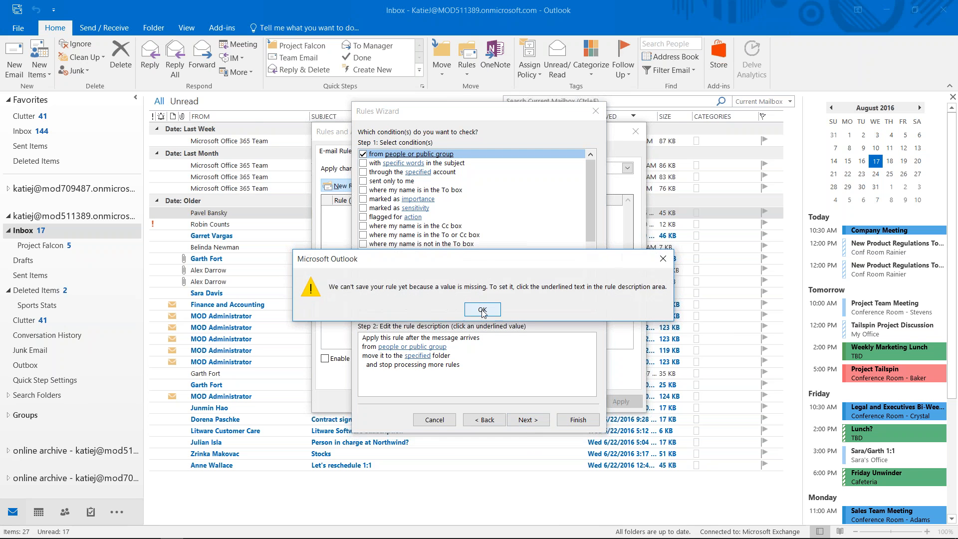
click(483, 309)
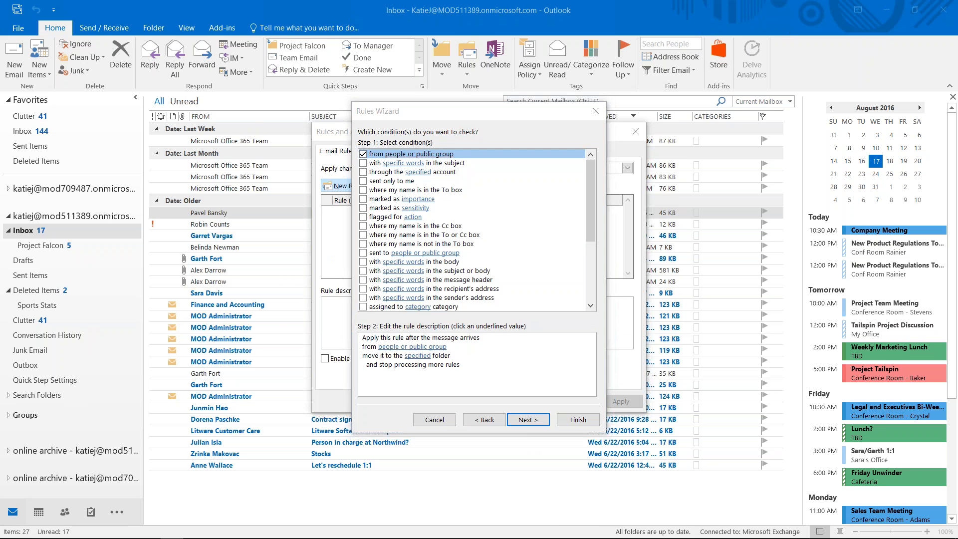
click(441, 347)
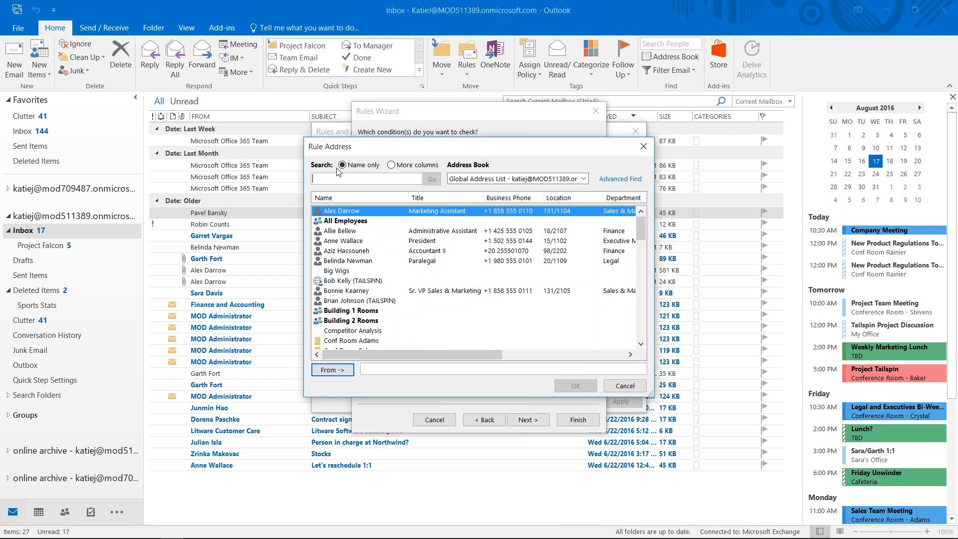
text(Garth)
click(332, 370)
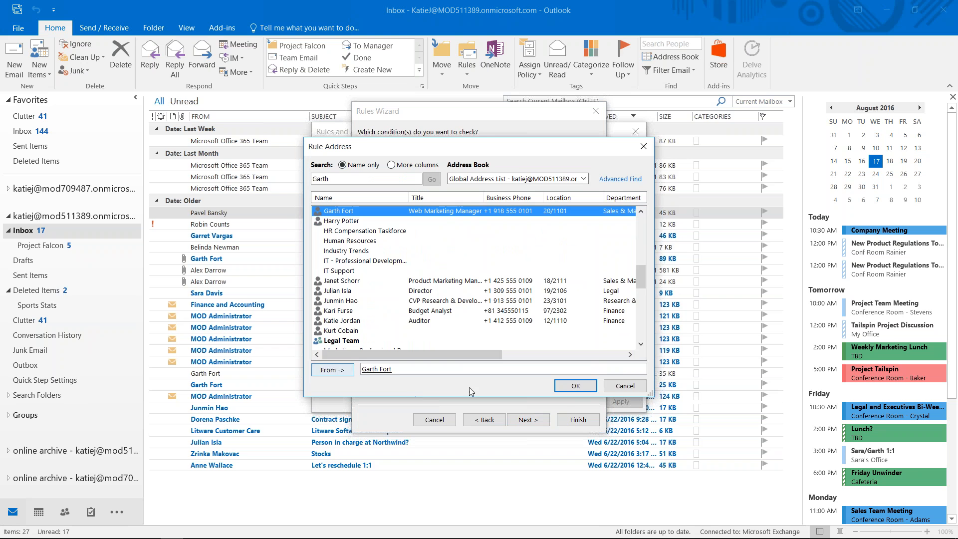
click(574, 386)
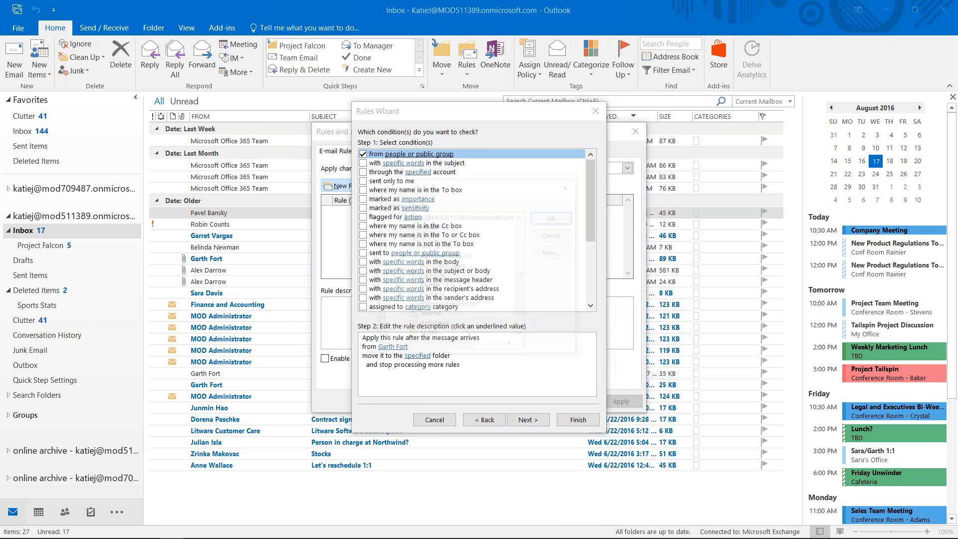
Create a folder named VIP under the Inbox and make it the rule's destination folder
click(418, 356)
click(568, 257)
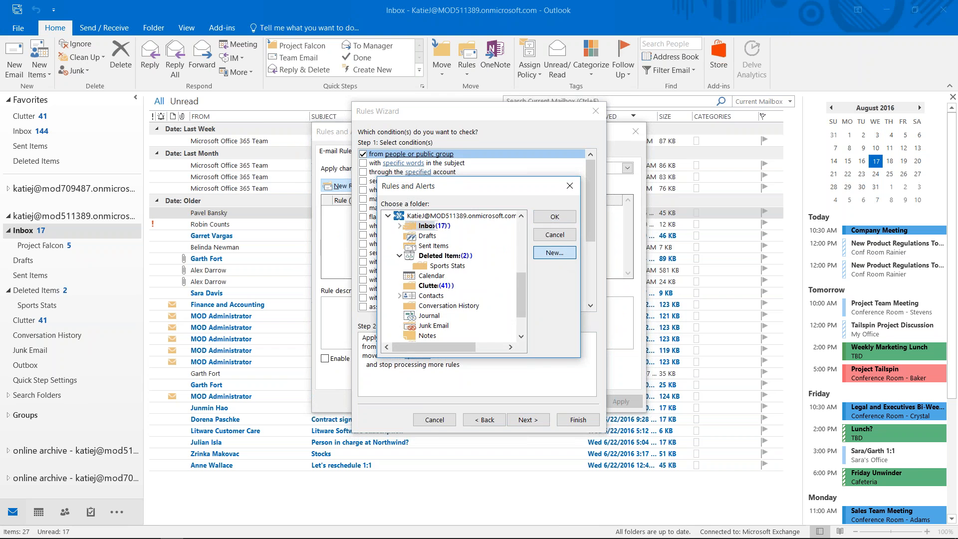
text(VIP)
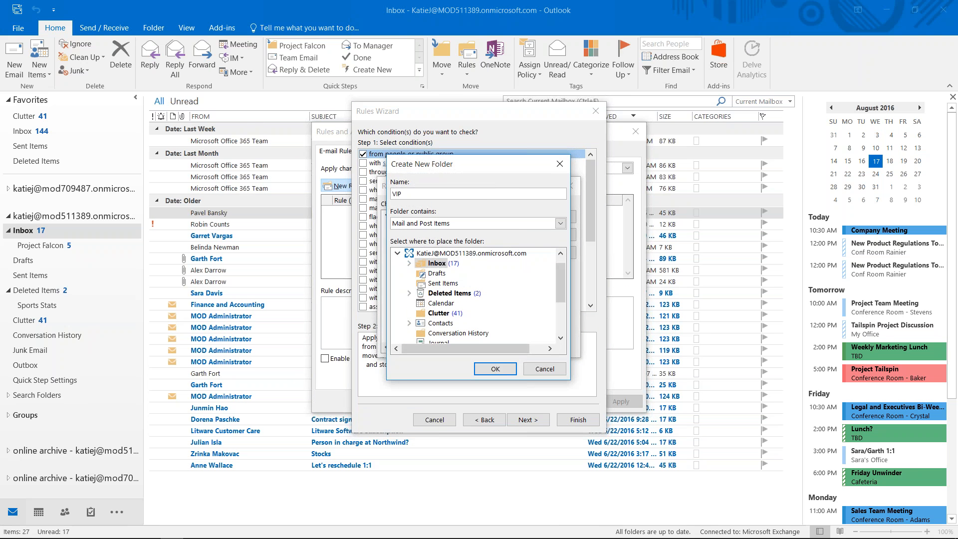
click(496, 369)
click(554, 216)
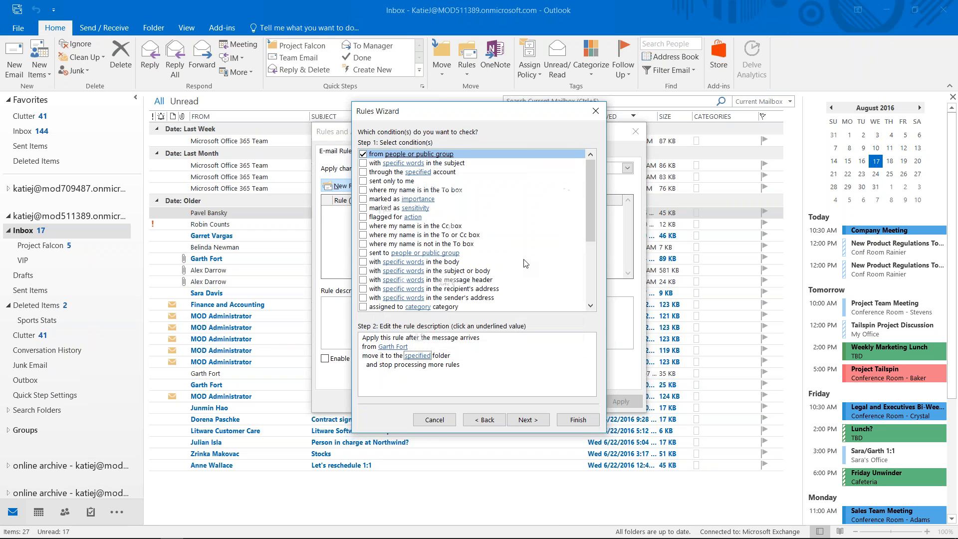
Finish the rule with its default actions and no exceptions, running it now on messages already in the Inbox, and save it
click(526, 421)
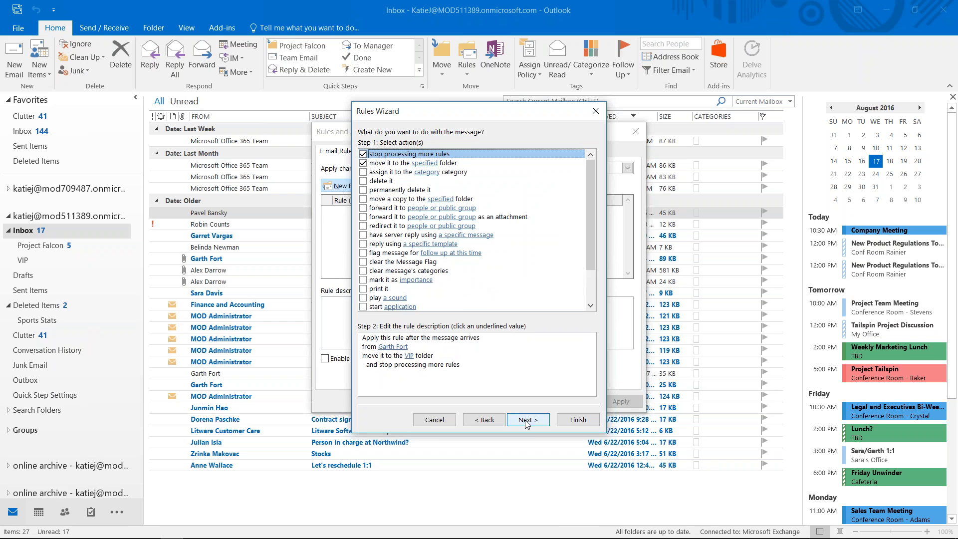
click(525, 421)
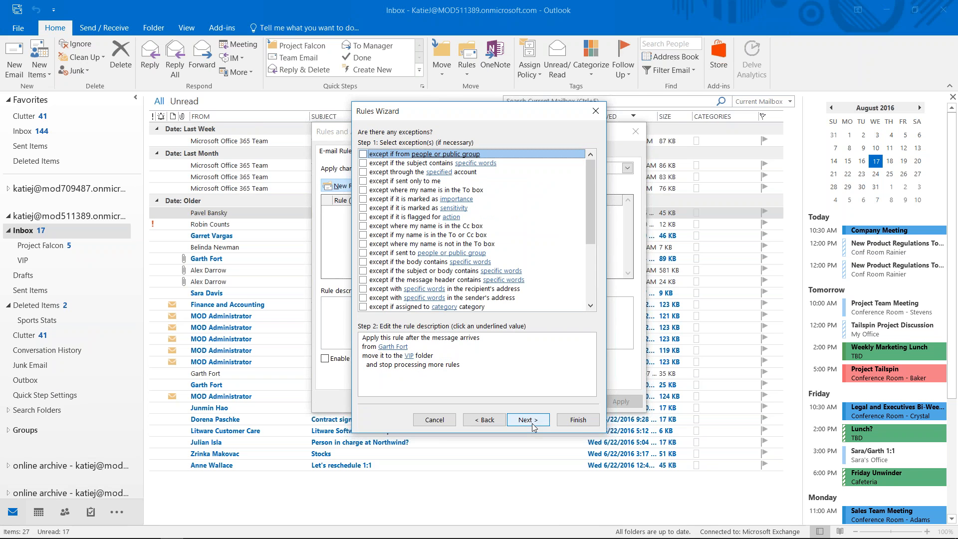
click(530, 422)
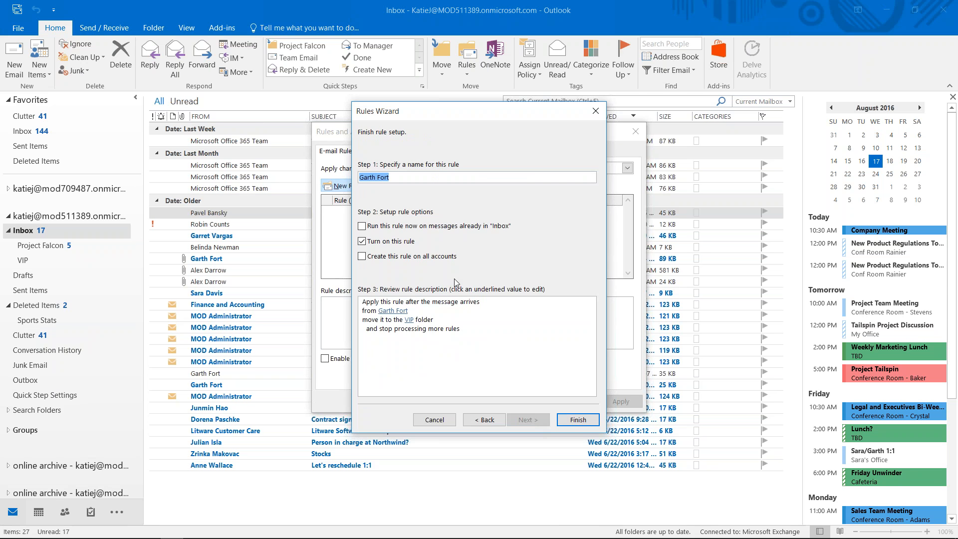
click(362, 227)
click(579, 420)
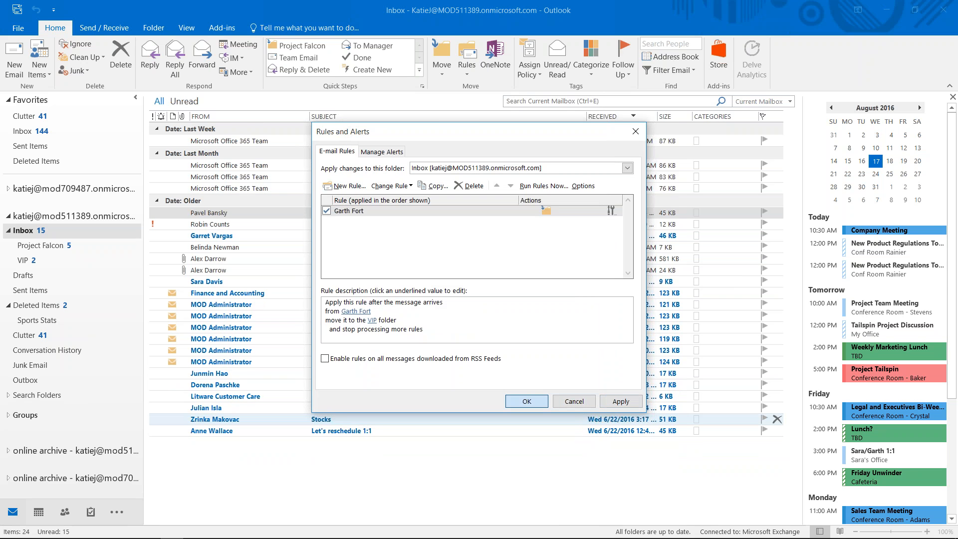
key(Return)
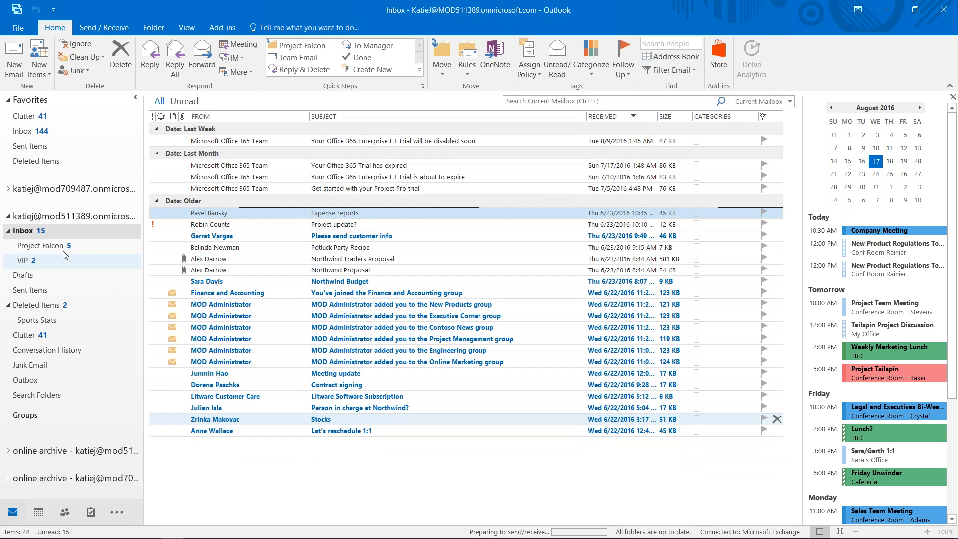
Check the messages in the VIP folder and review the Clean Up commands for the Inbox
click(30, 260)
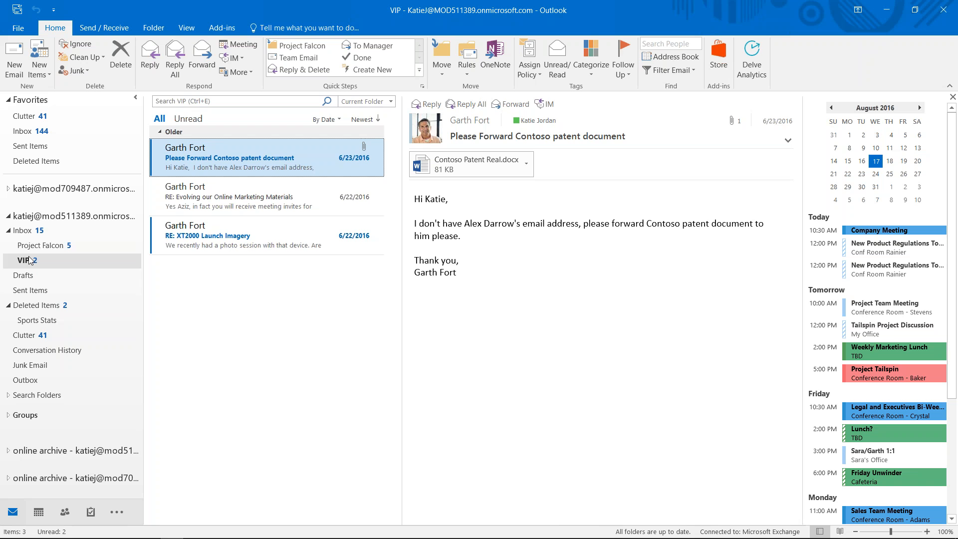
click(20, 230)
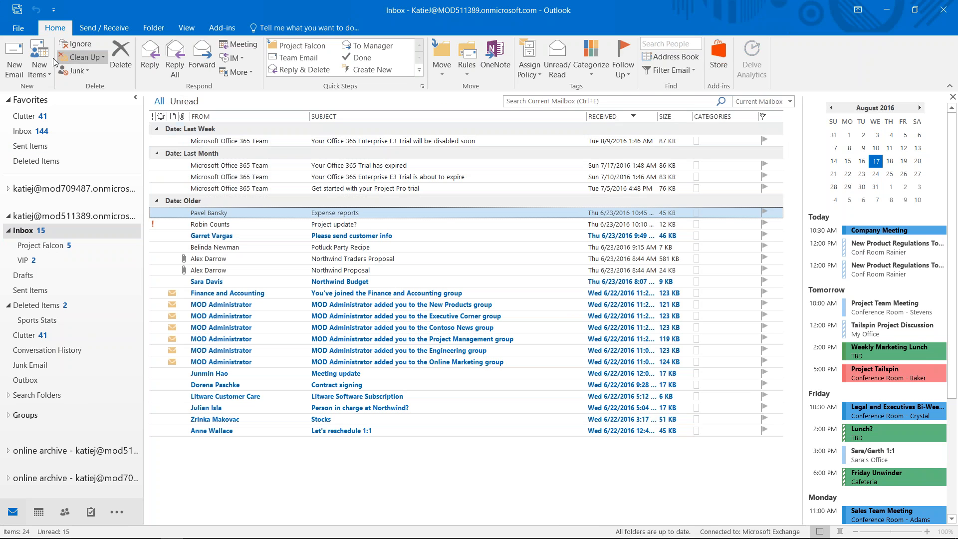
click(103, 55)
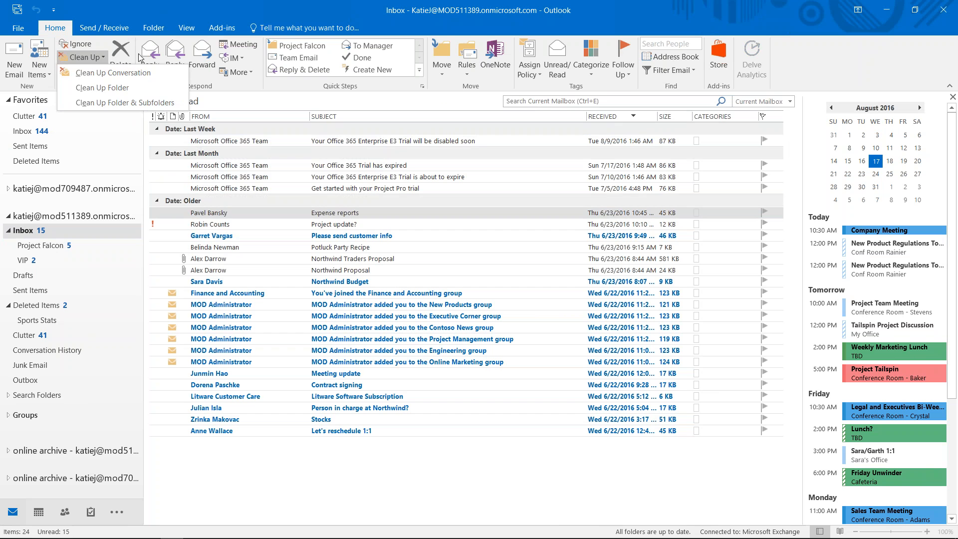
click(163, 11)
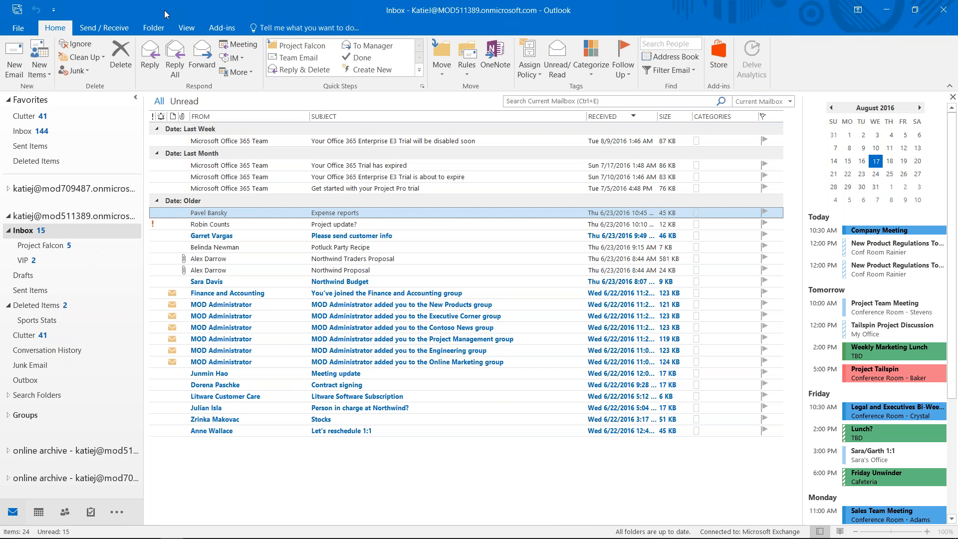
Switch to the PowerPoint slide show and advance past the Demo slide to the question about ongoing Office 365 changes
key(alt+Tab)
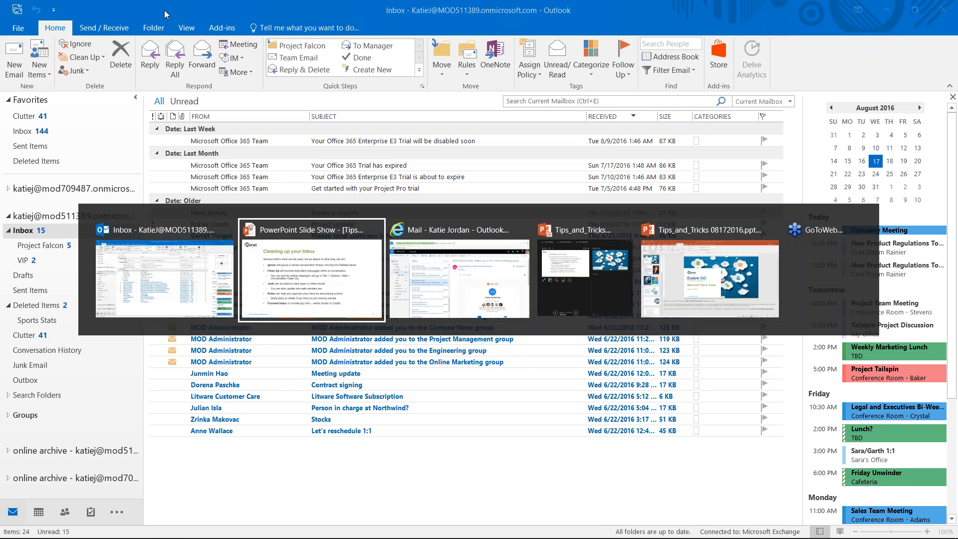
key(Right)
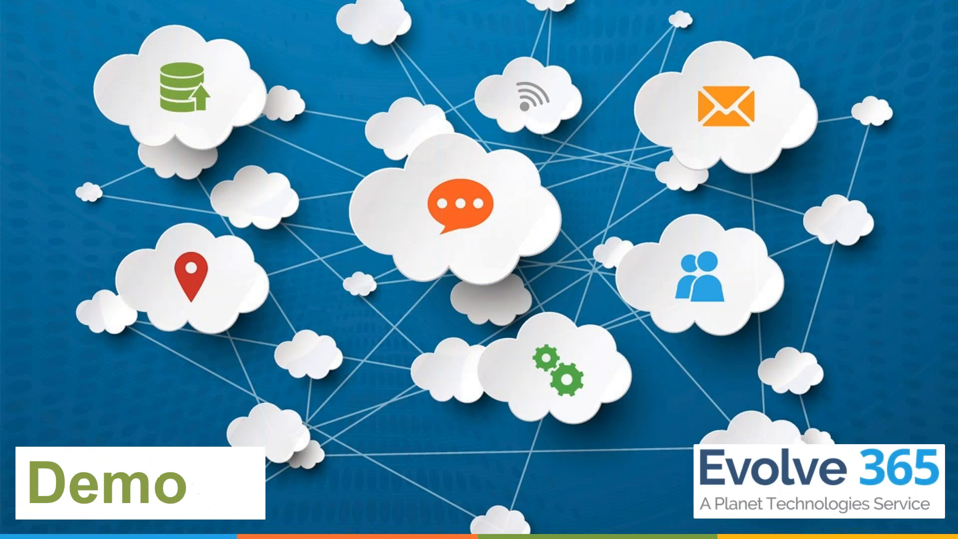
key(Right)
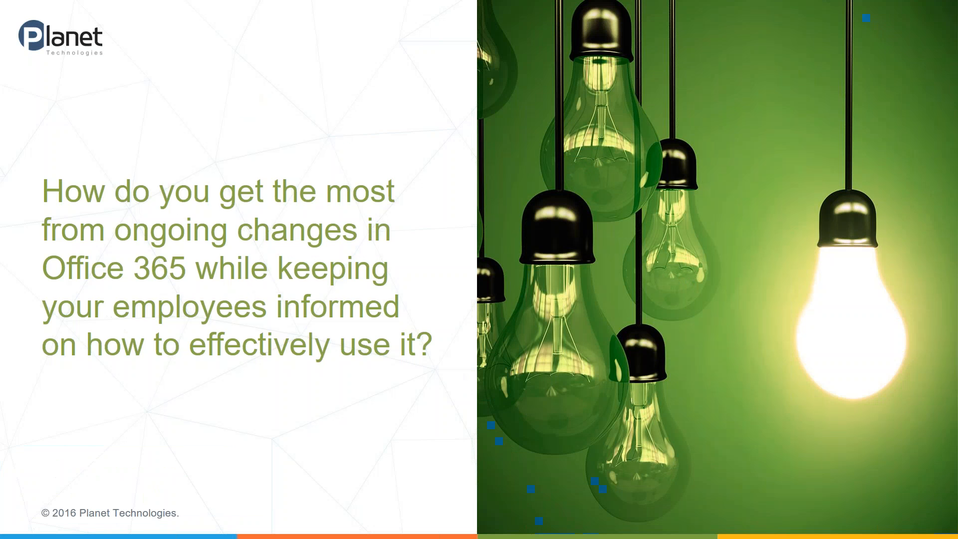